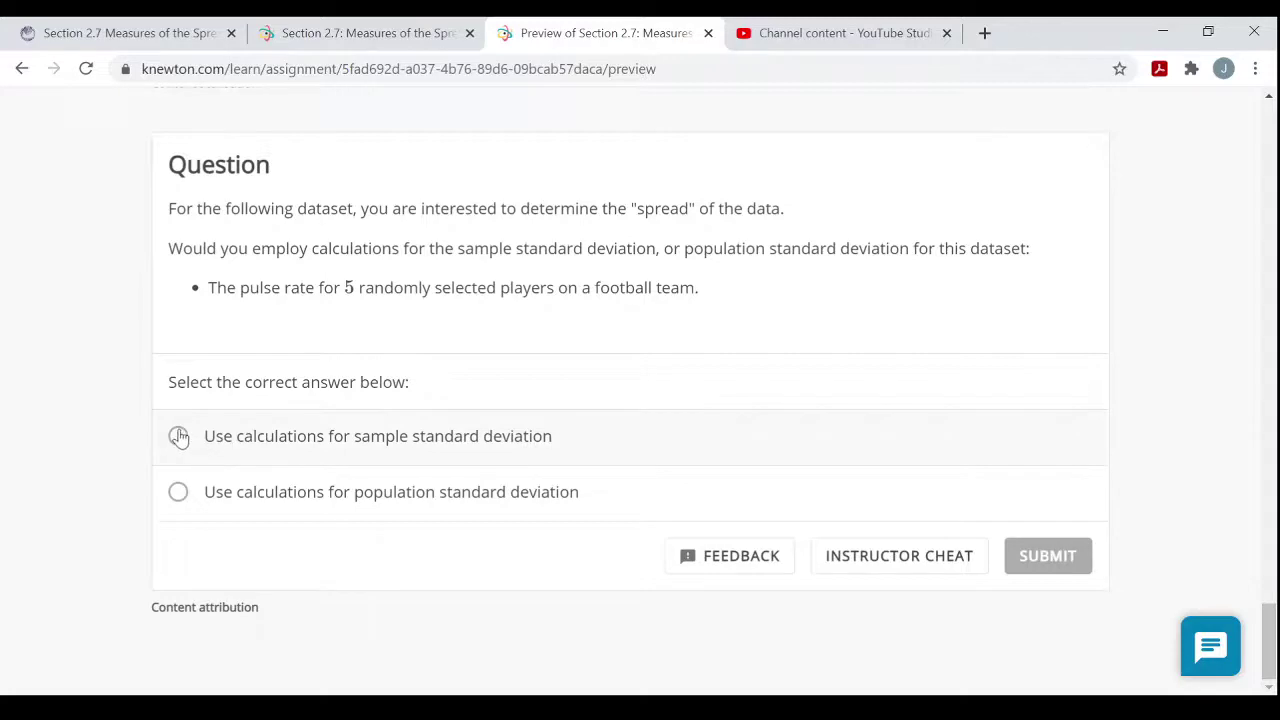
Step: Submit 'sample standard deviation' as the answer and continue to the next question
click(530, 437)
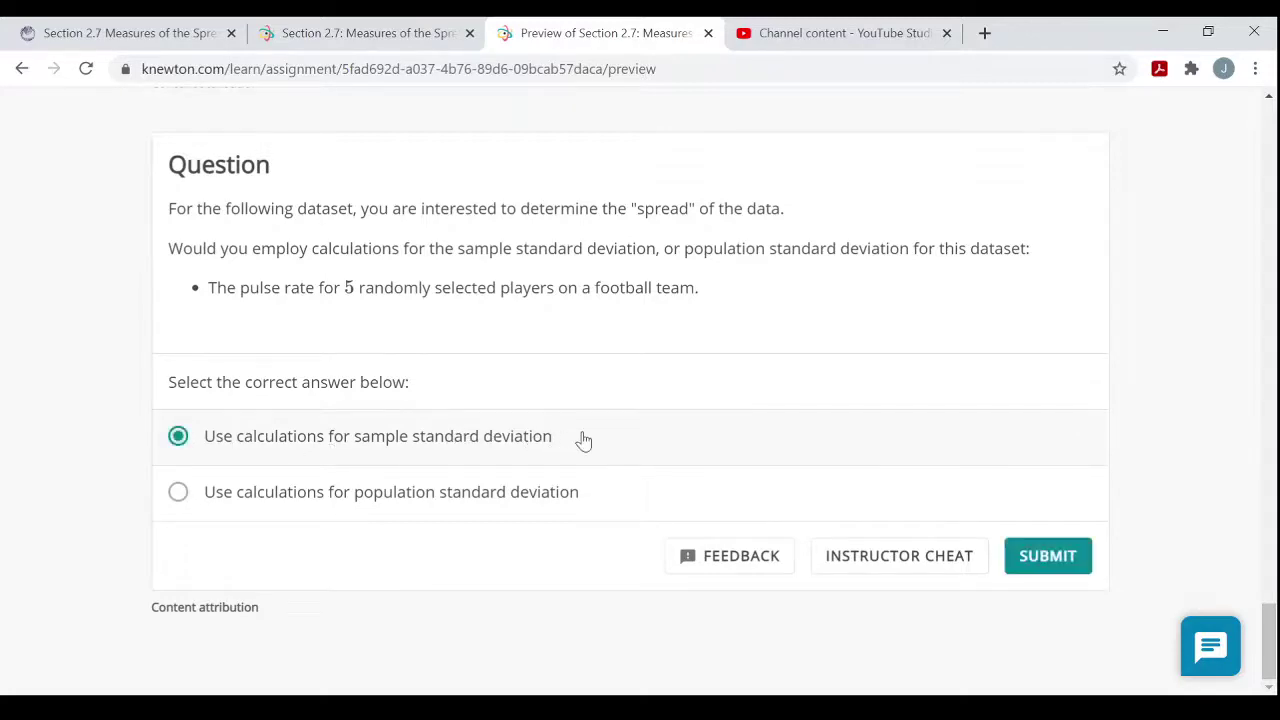
click(1064, 561)
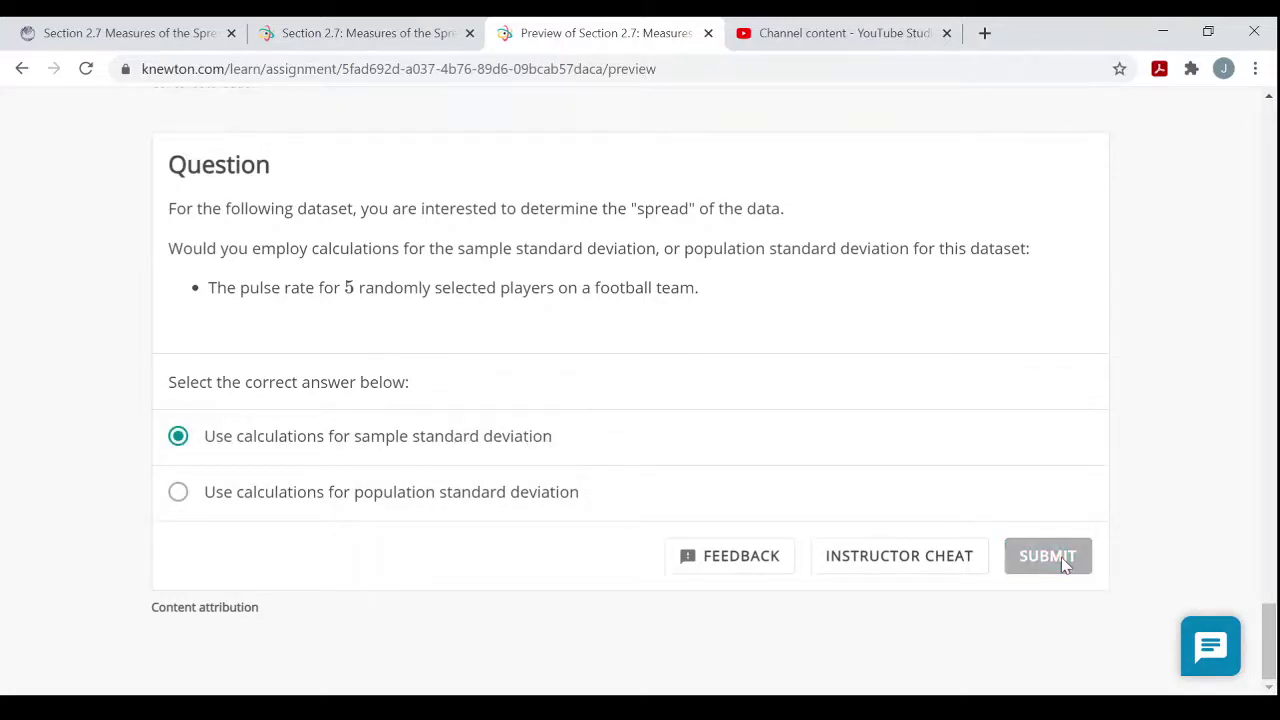
scroll(968, 463, down, 4)
click(1055, 563)
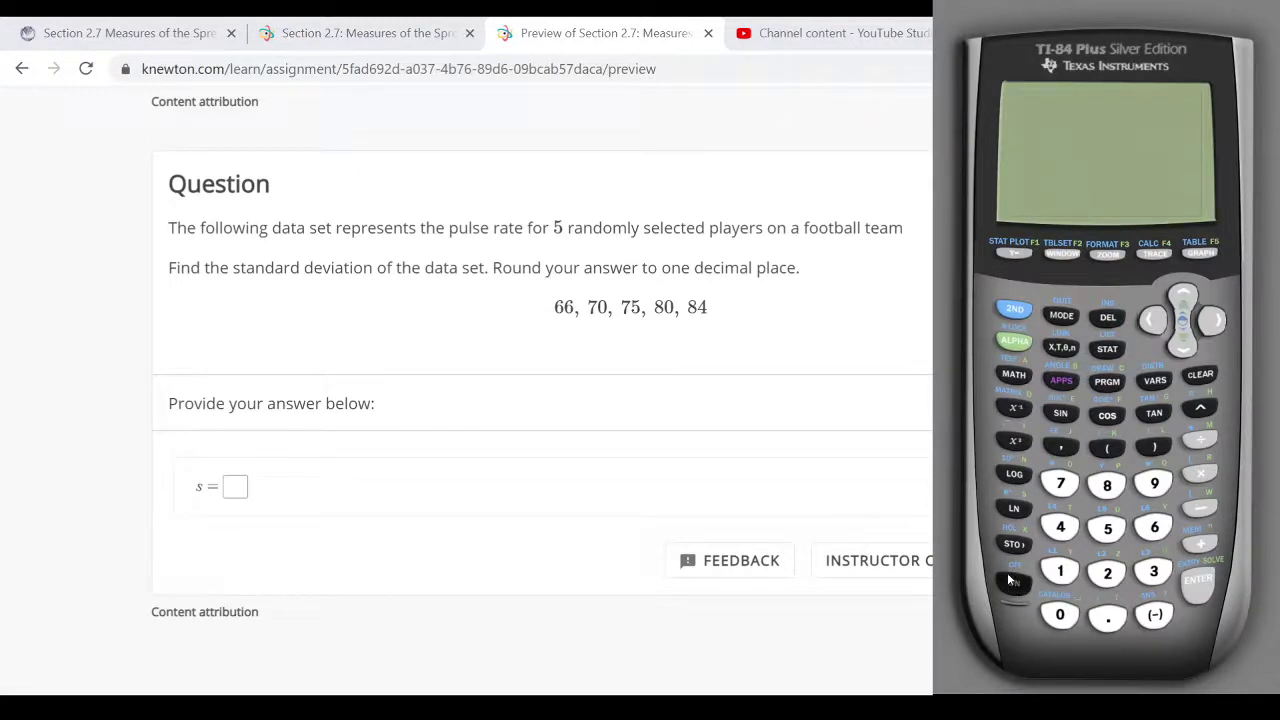
Step: Open the TI-84 list editor and clear the old values from L1
click(1112, 348)
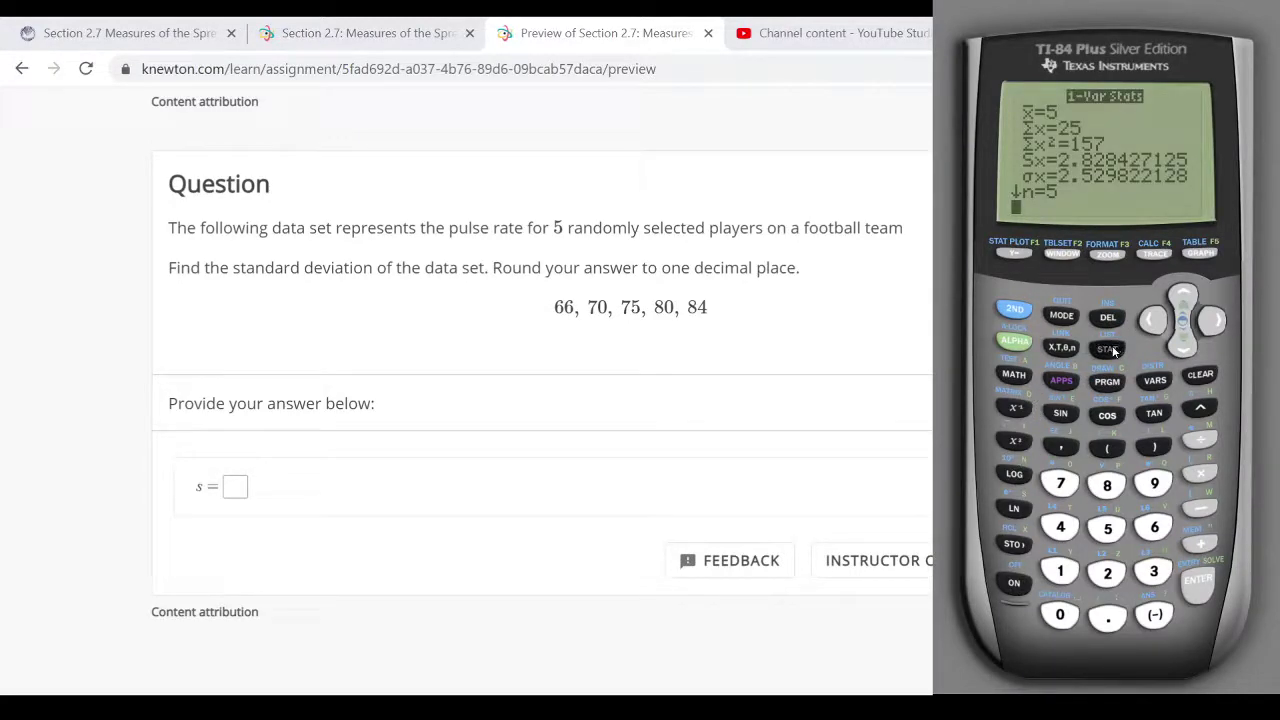
click(1205, 588)
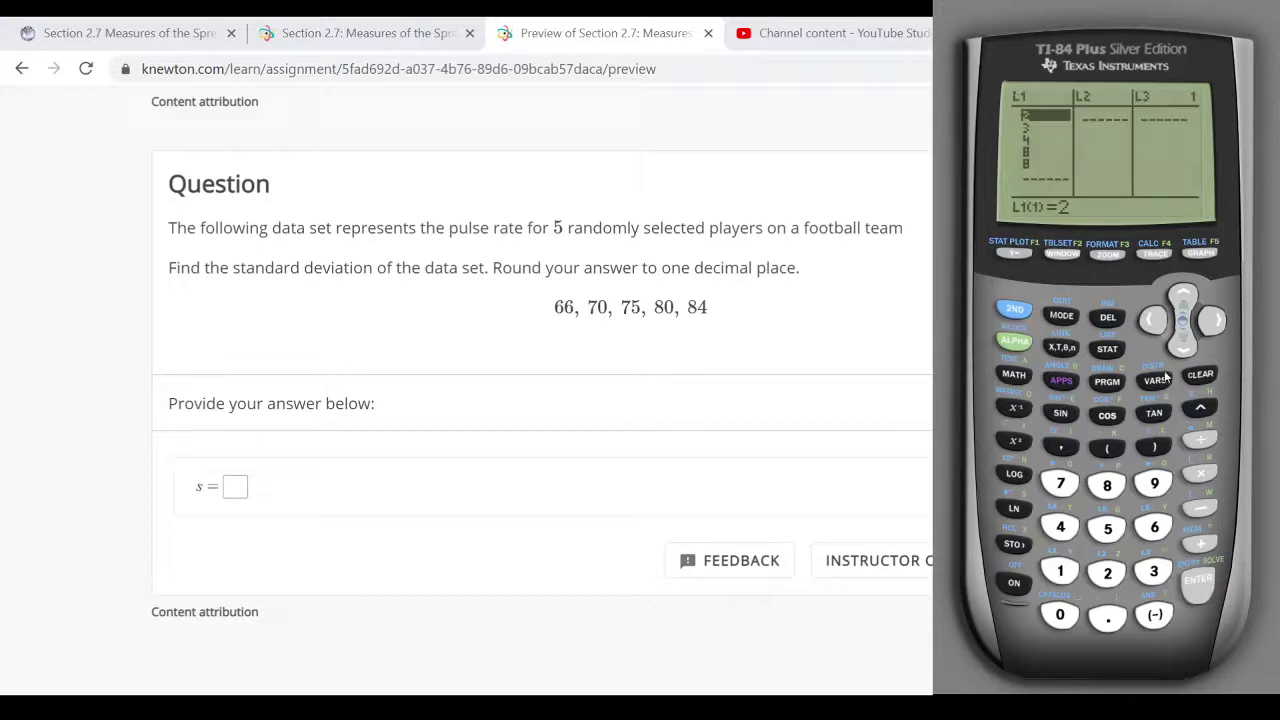
click(1183, 293)
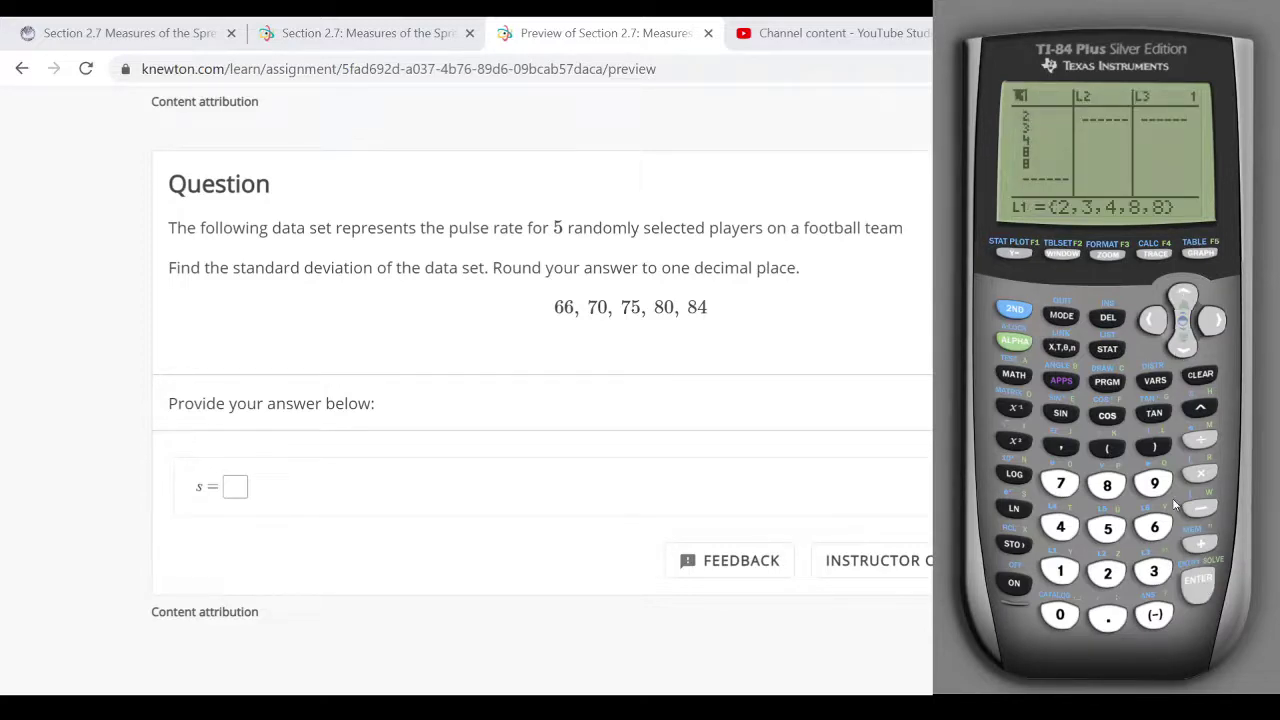
click(1200, 376)
click(1197, 587)
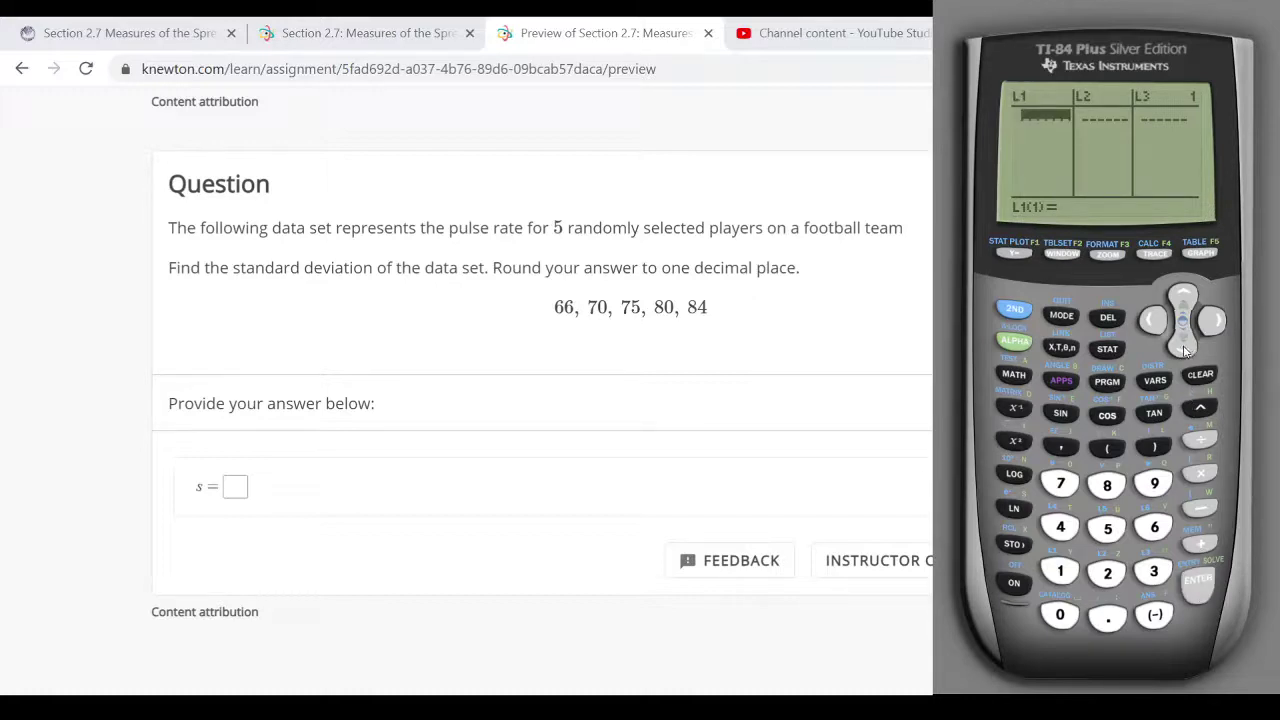
Step: Enter 66 and 70 as the first L1 values, correcting the first entry
click(1155, 528)
click(1197, 585)
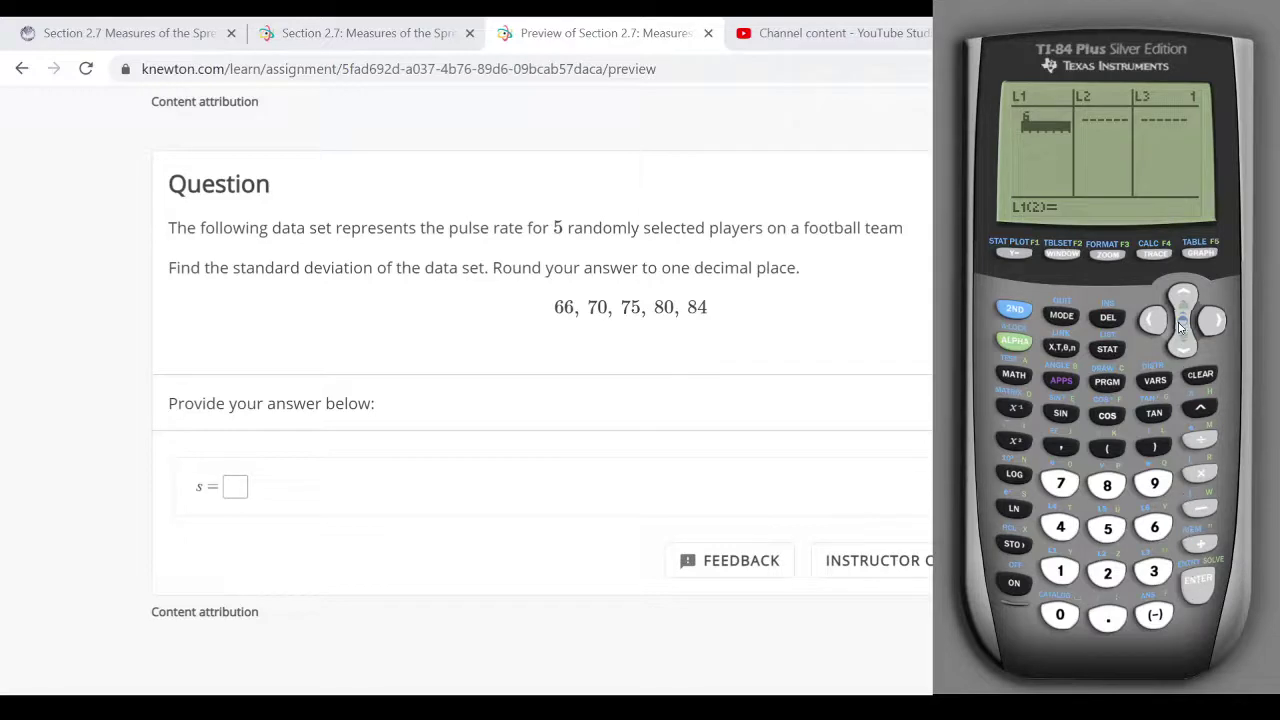
click(1183, 296)
click(1160, 524)
click(1160, 524)
click(1197, 588)
click(1061, 484)
click(1060, 617)
click(1199, 582)
Step: Add 75, 80 and 84 to L1 and quit to the home screen
click(1061, 484)
click(1108, 528)
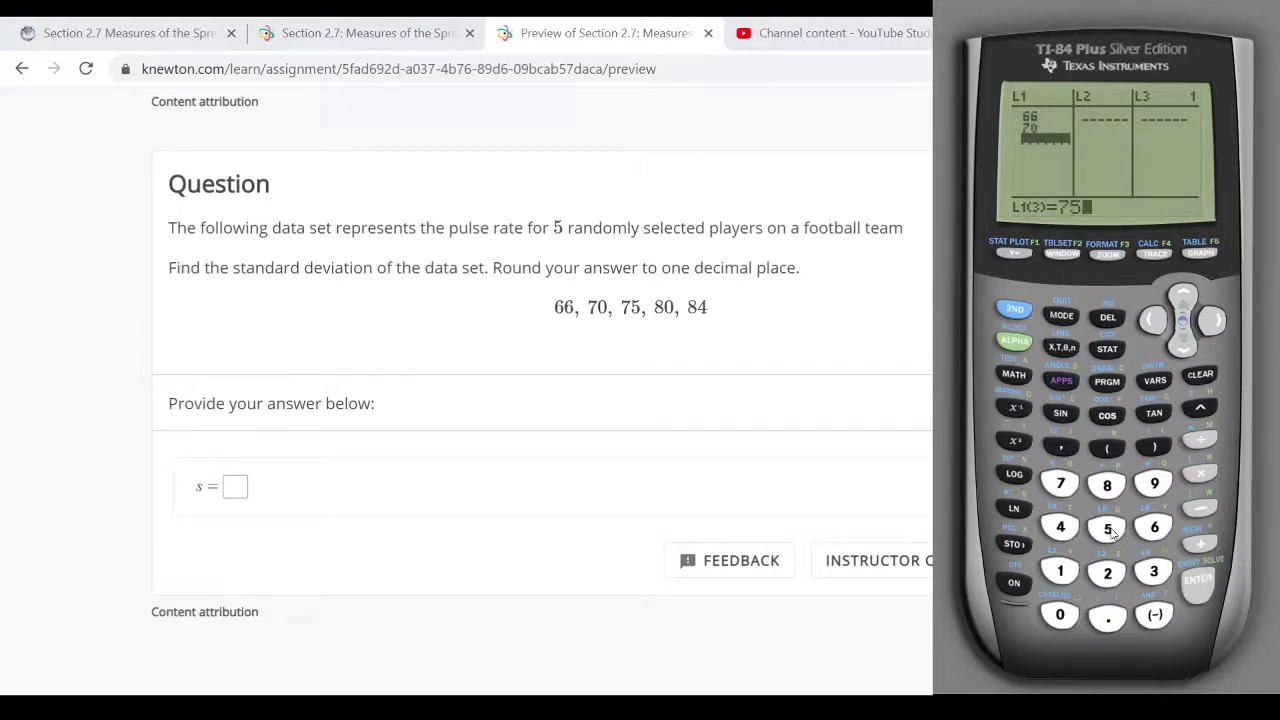
click(1197, 580)
click(1107, 485)
click(1070, 607)
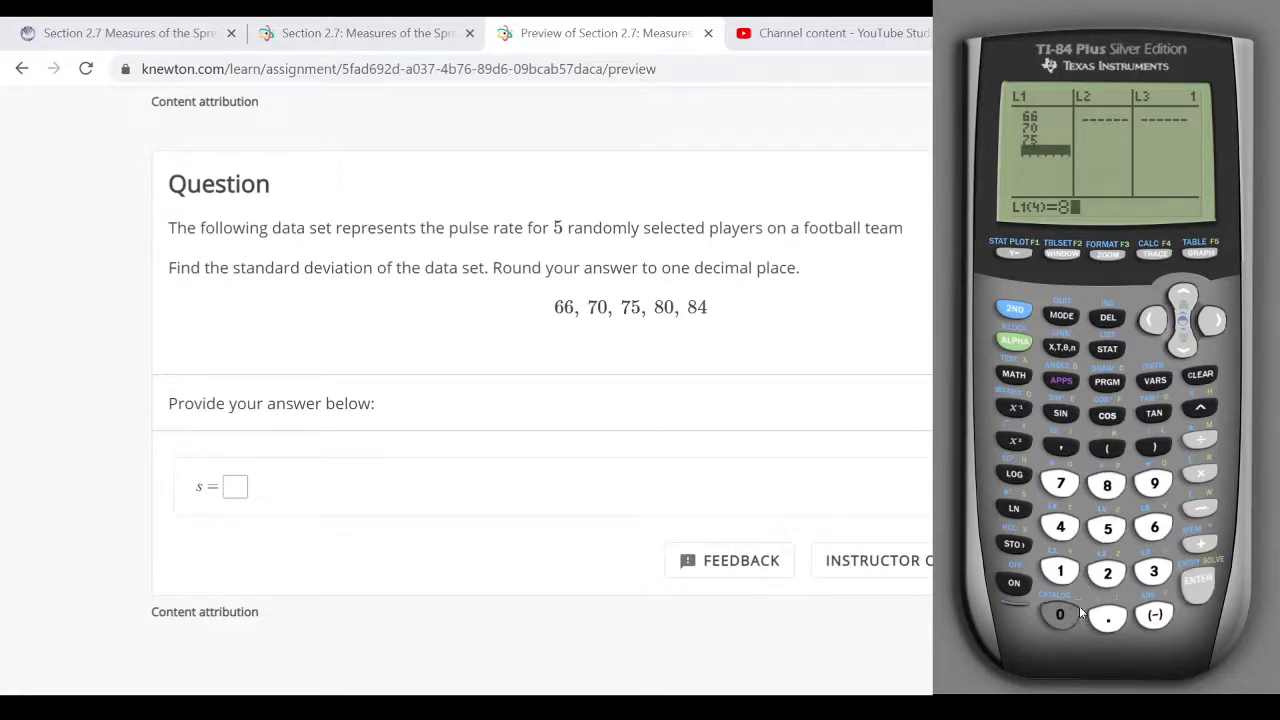
click(1197, 582)
click(1107, 486)
click(1061, 527)
click(1200, 582)
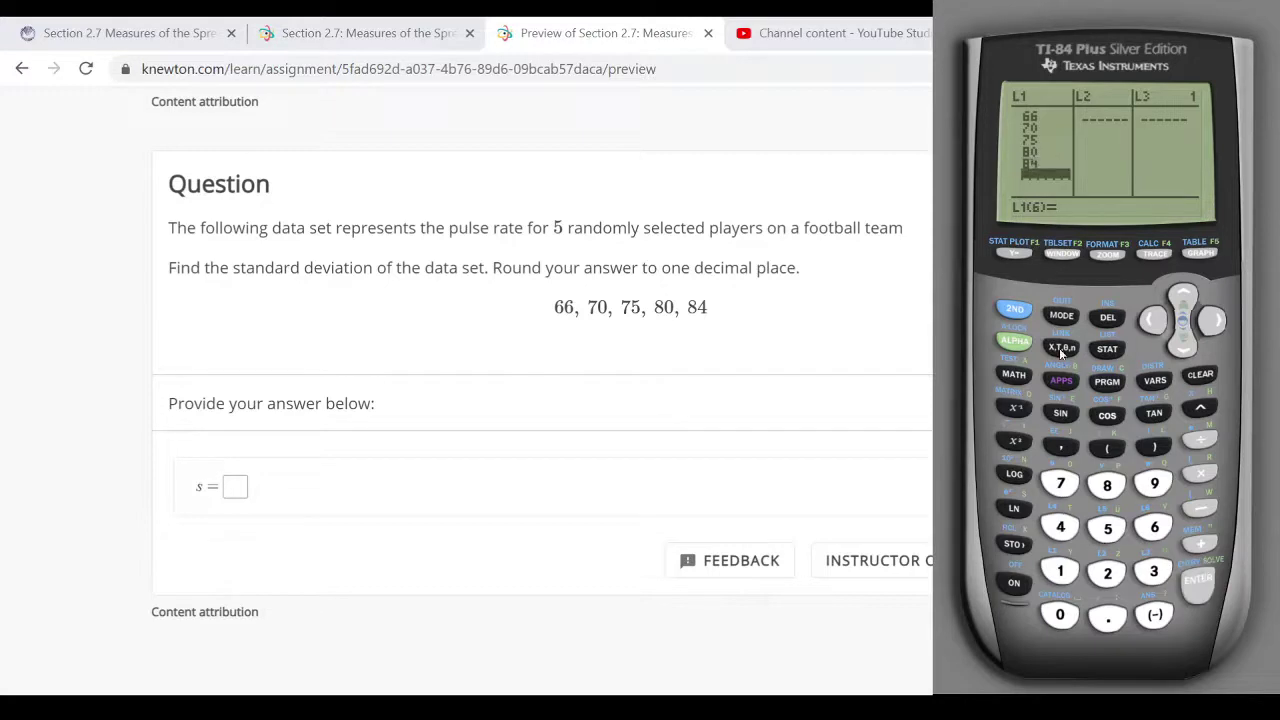
click(1015, 311)
click(1061, 316)
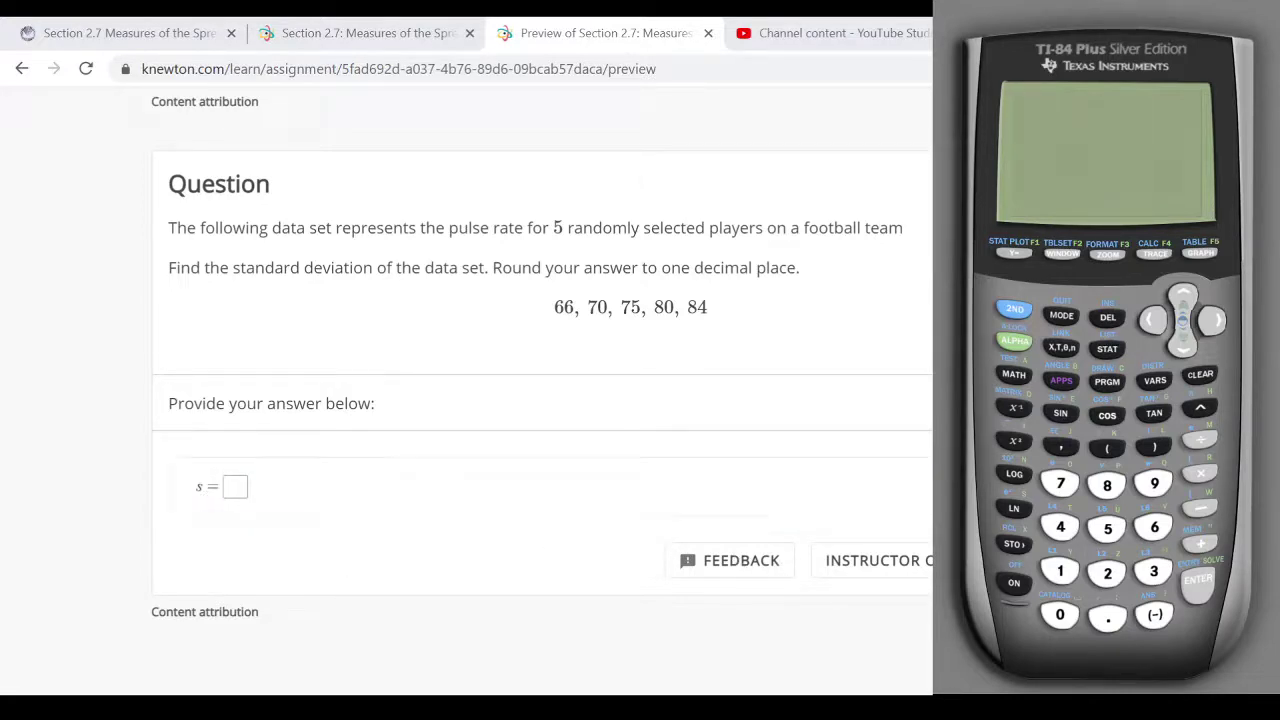
Step: Run 1-Var Stats on L1, showing mean 75 and Sx = 7.280109889
click(1106, 350)
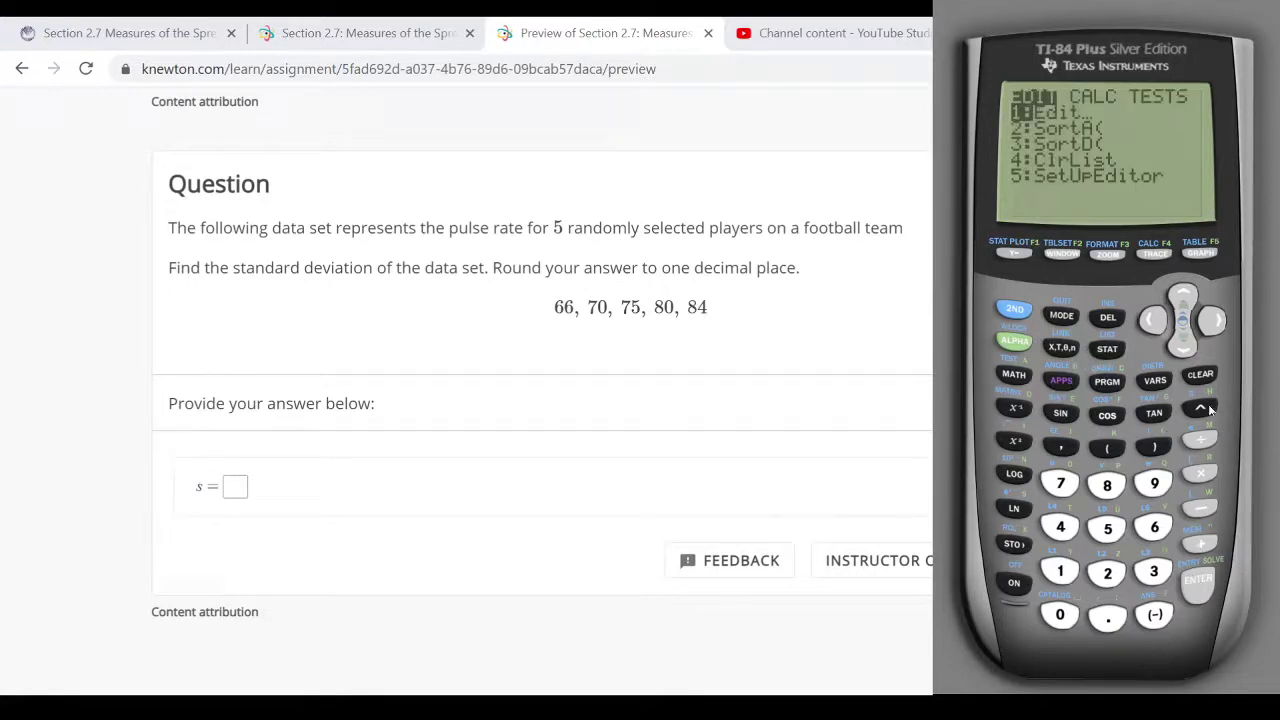
click(1215, 322)
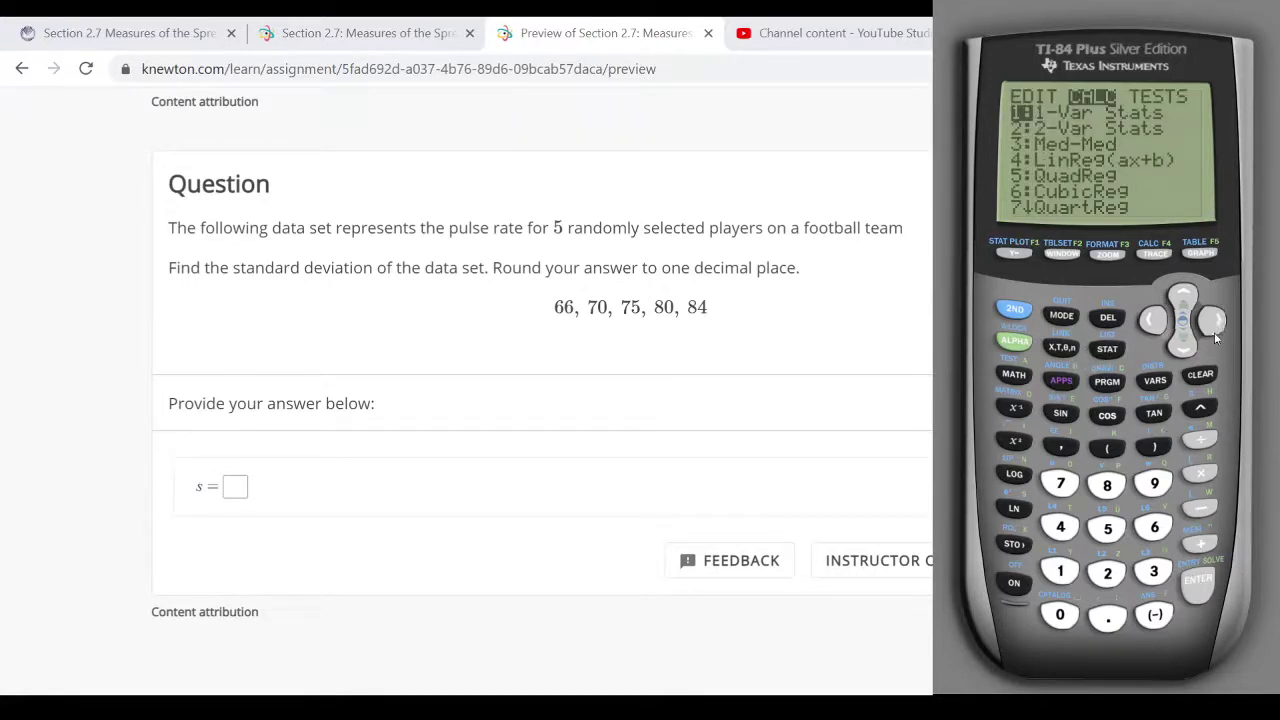
click(1200, 590)
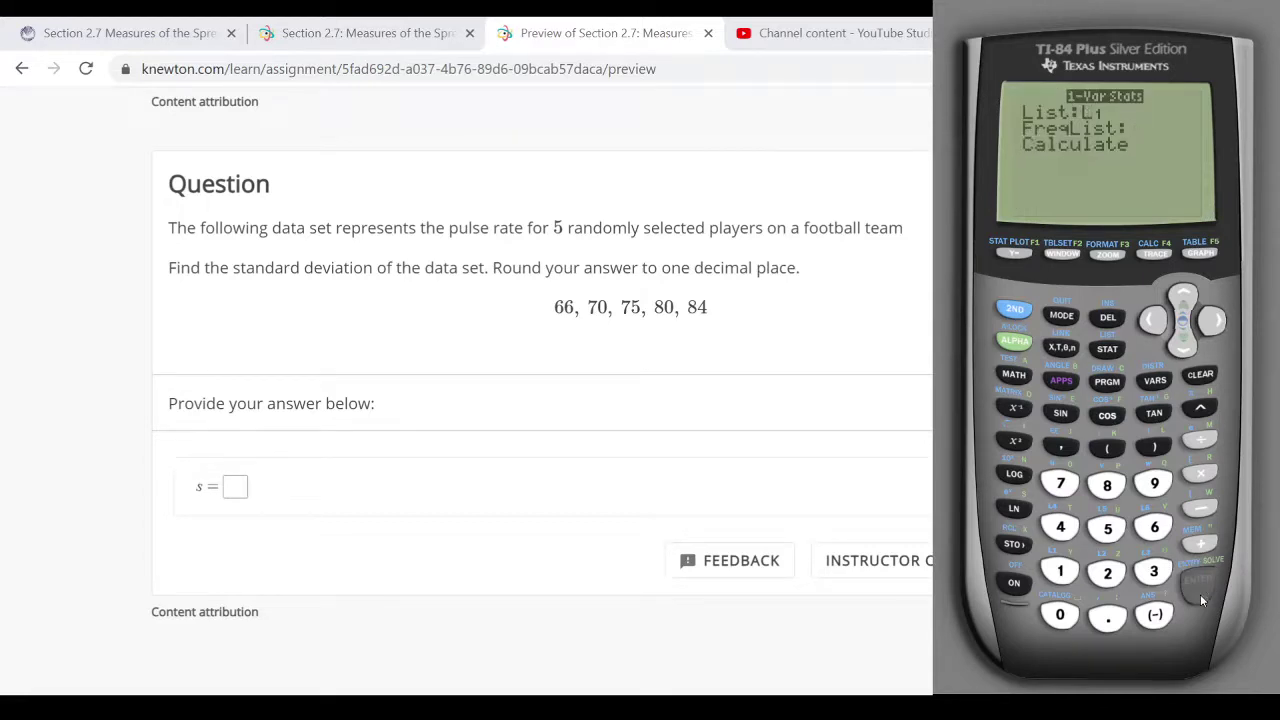
click(1200, 594)
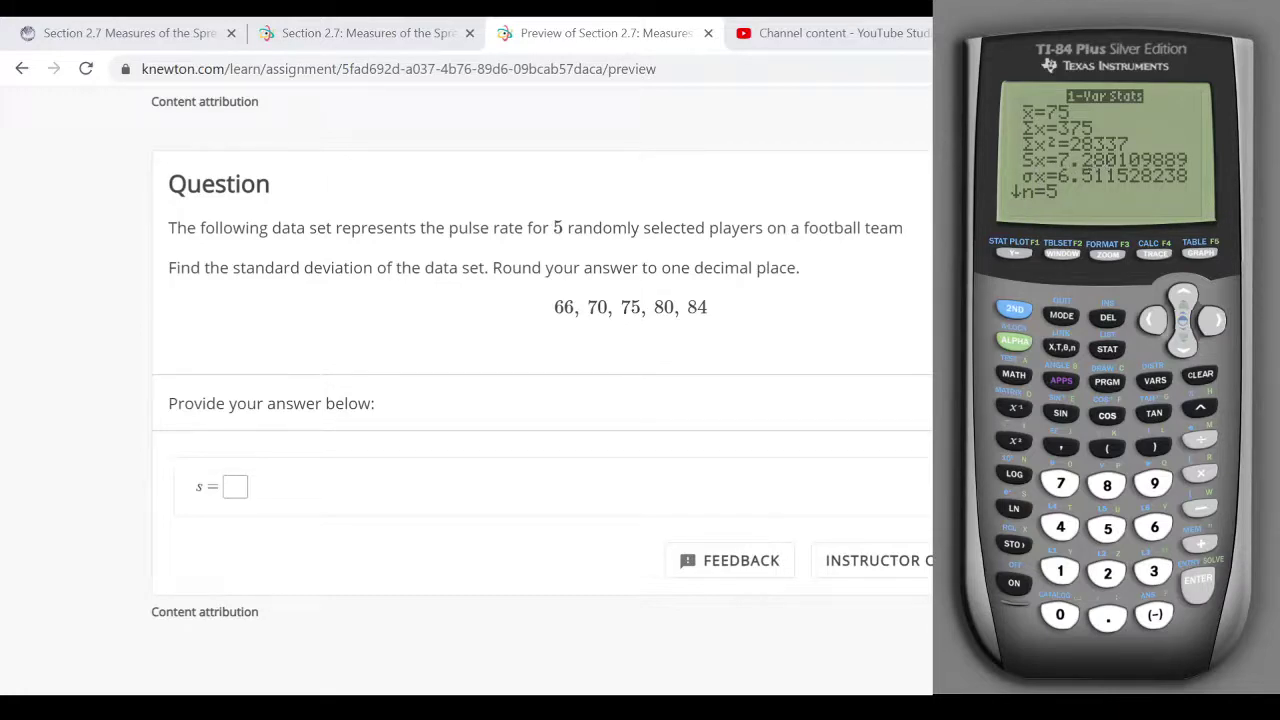
click(235, 485)
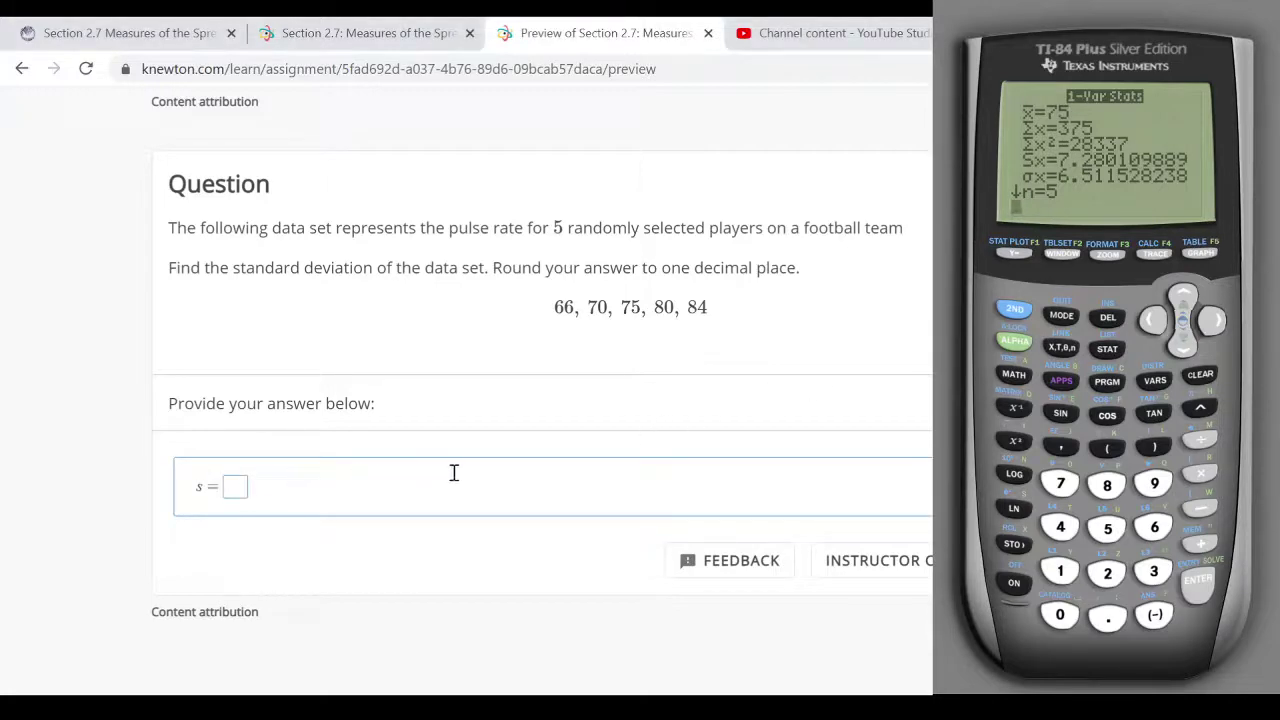
Step: Enter 7.3 as the standard deviation answer and submit it
text(7)
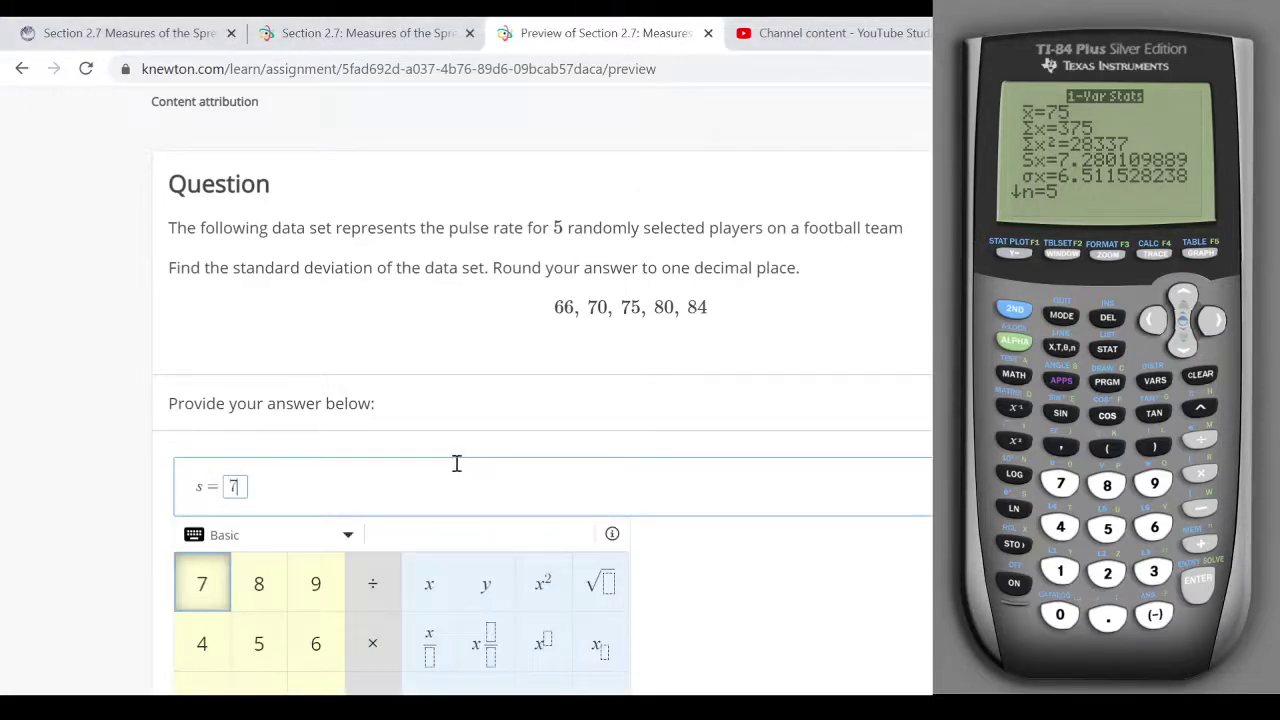
text(.3)
scroll(456, 463, down, 2)
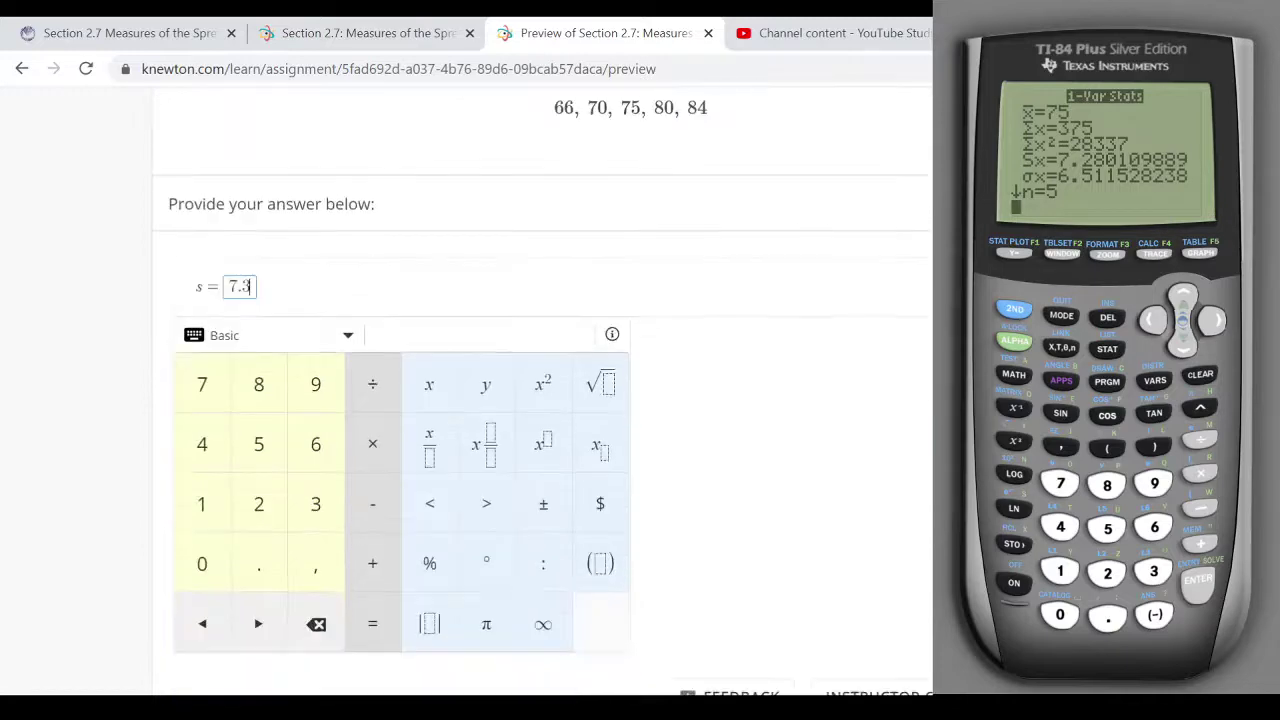
scroll(540, 400, down, 2)
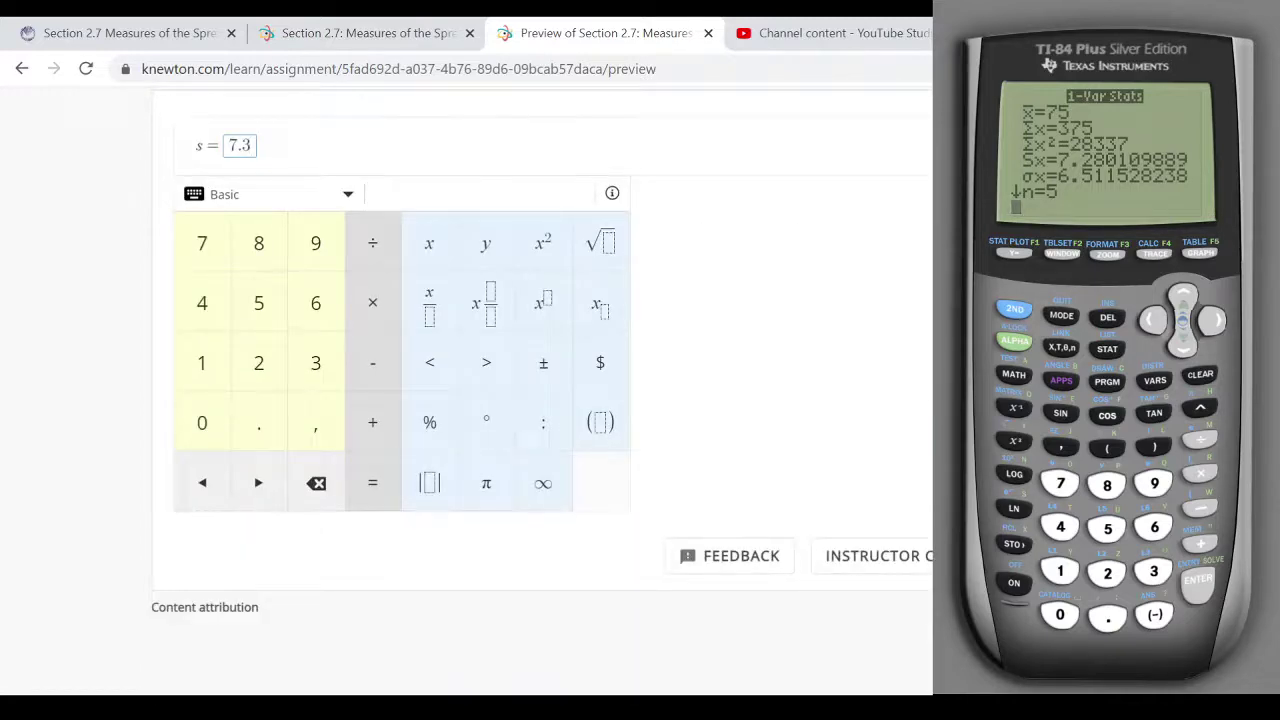
key(Return)
Step: Read the worked solution down to sample variance 53 and s = √53 = 7.28
scroll(540, 400, down, 3)
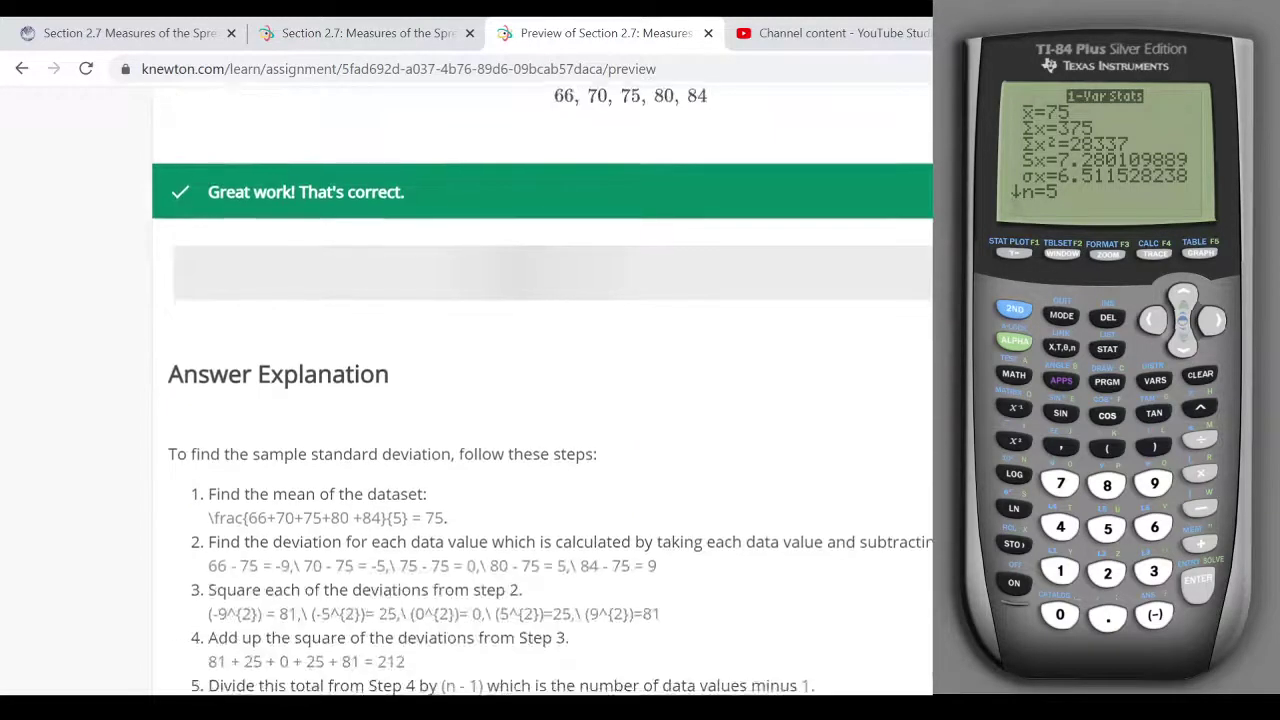
scroll(540, 400, down, 3)
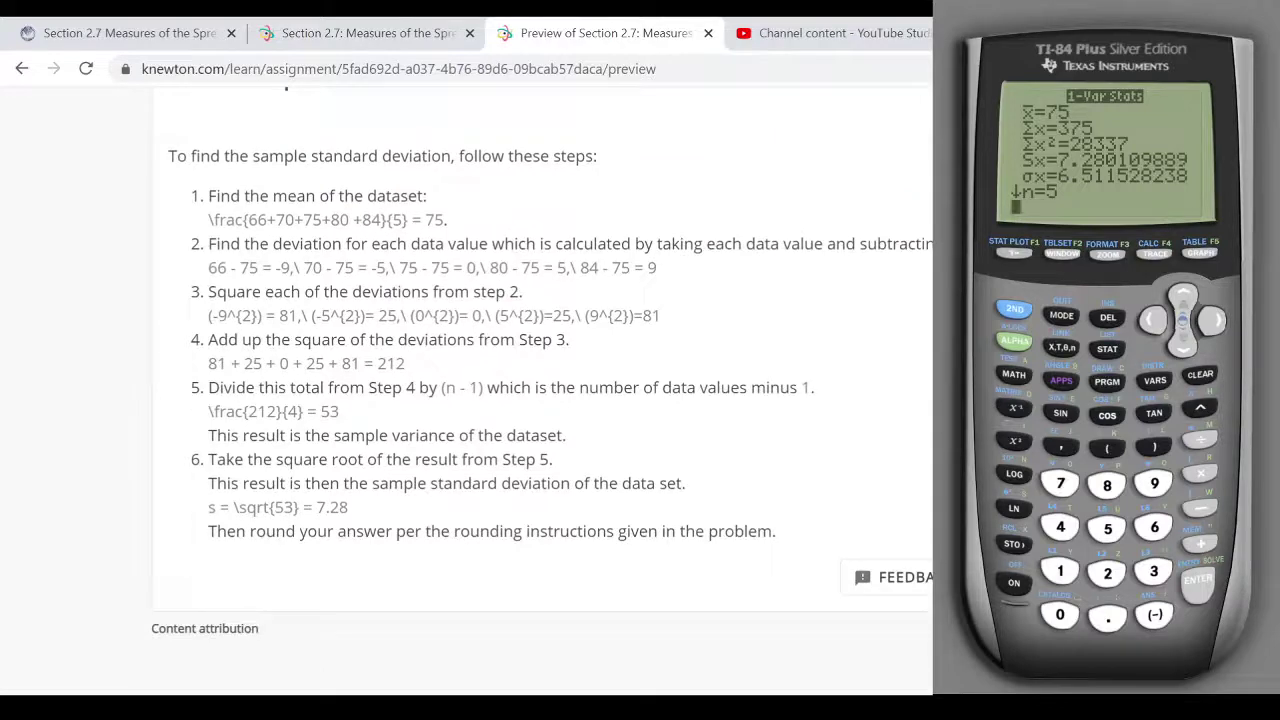
scroll(540, 400, up, 1)
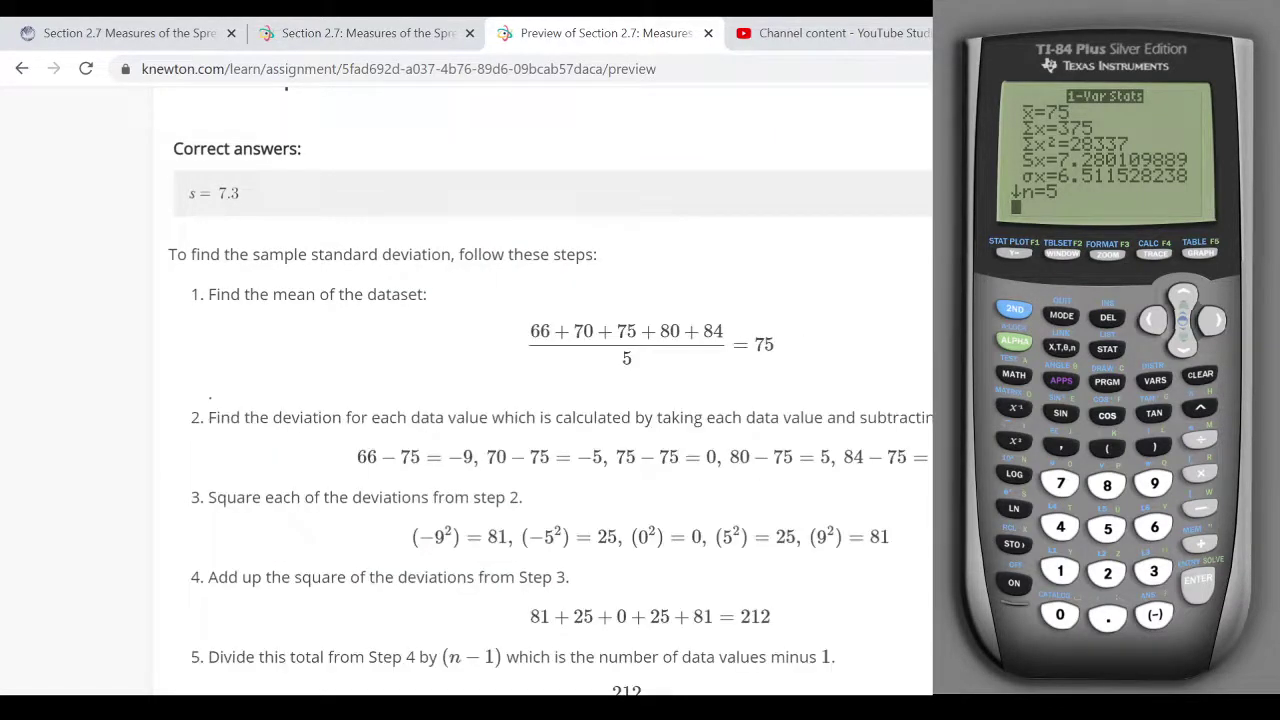
scroll(540, 400, down, 2)
scroll(540, 400, down, 1)
scroll(540, 400, up, 3)
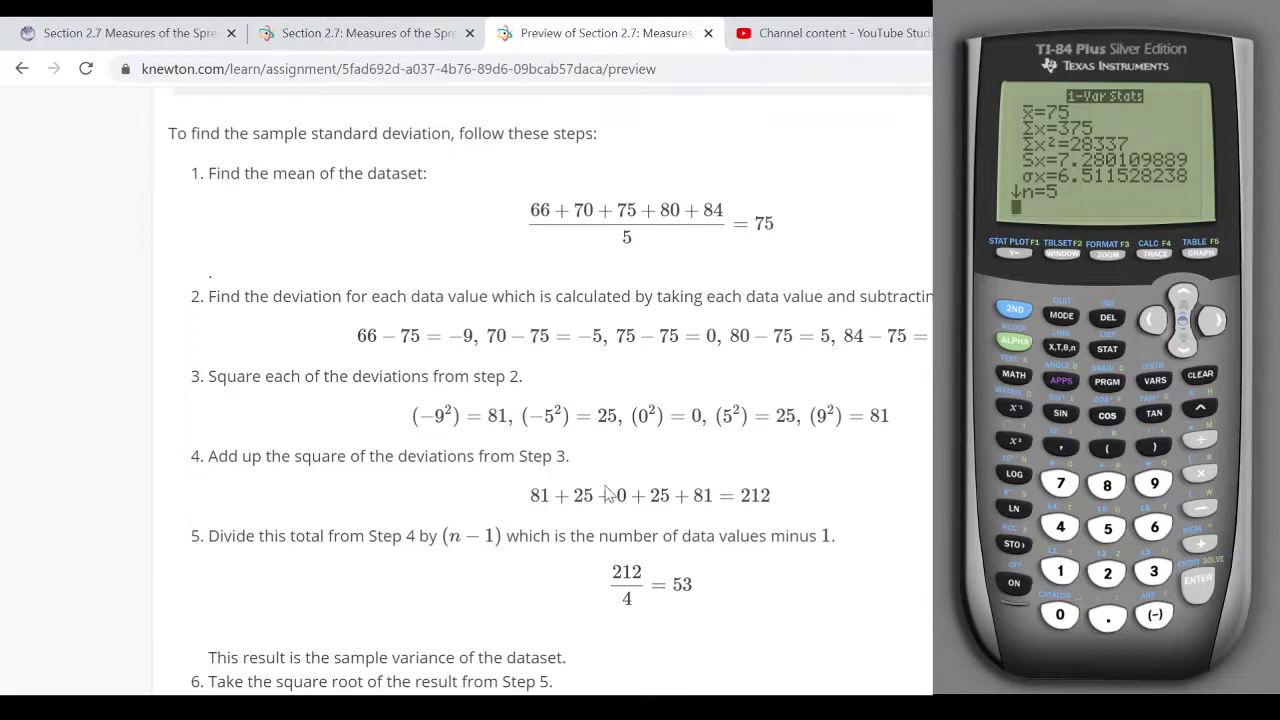
scroll(778, 494, down, 1)
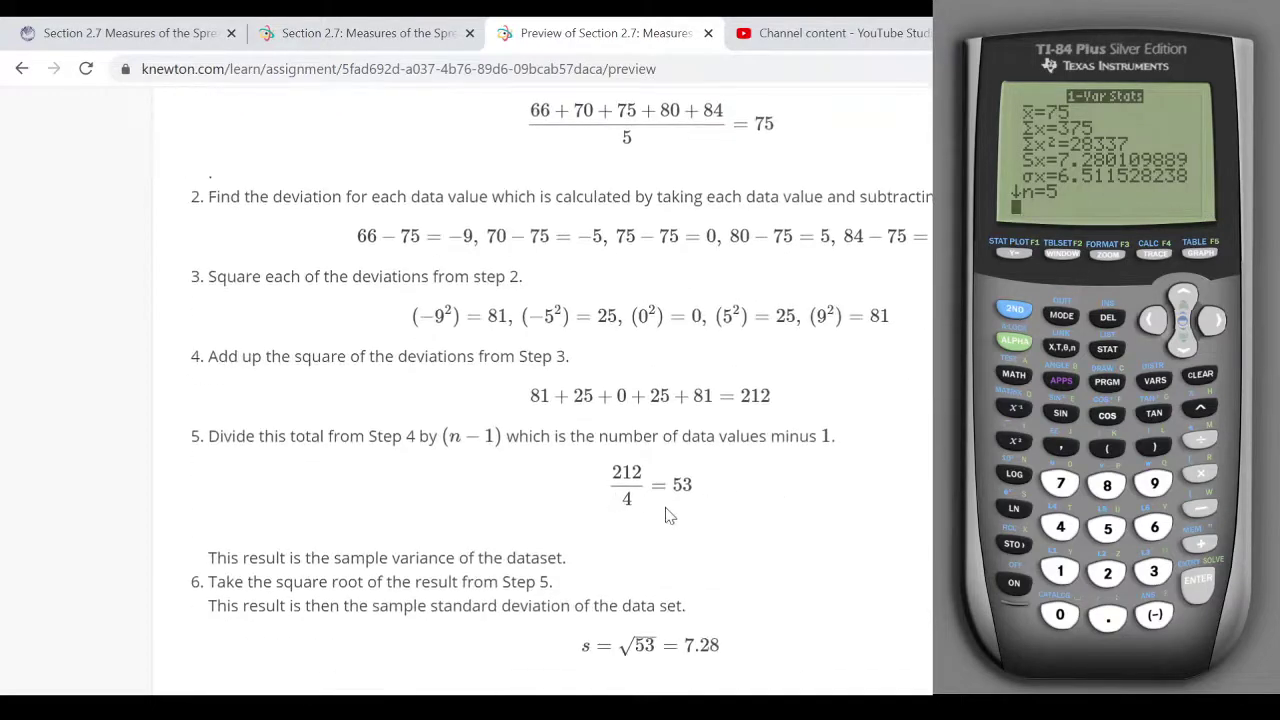
scroll(765, 518, down, 2)
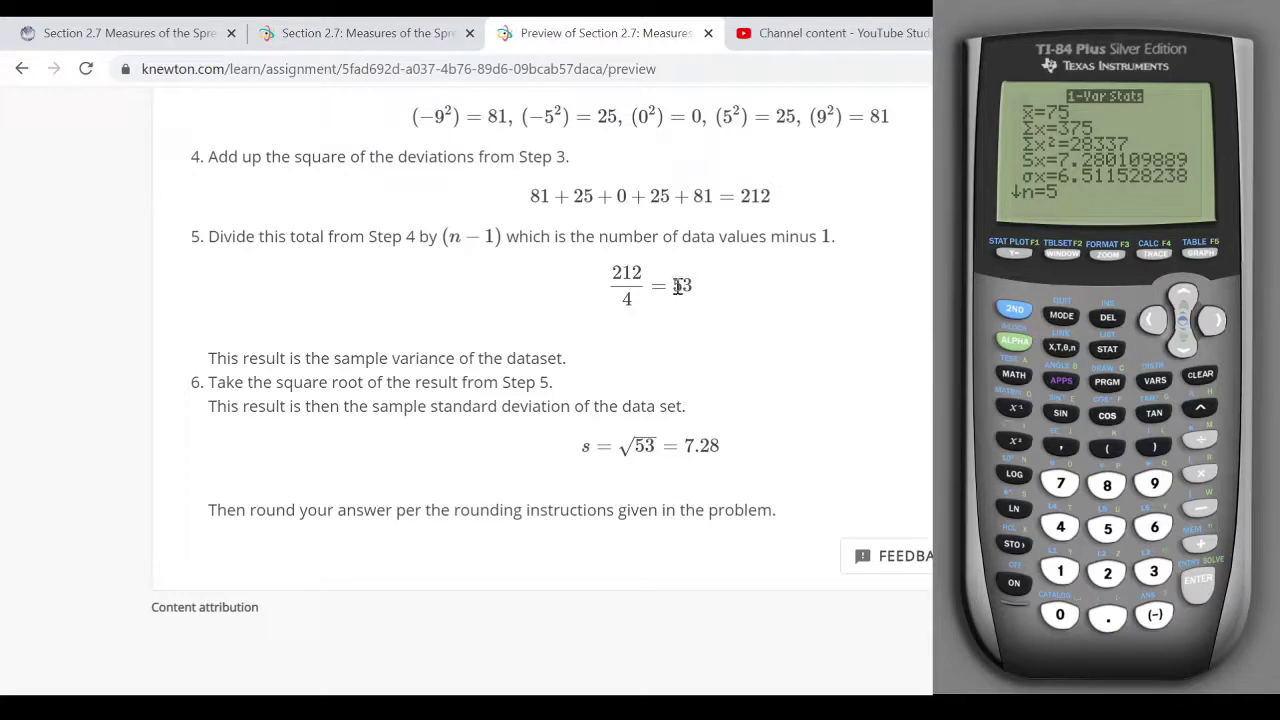
drag(675, 286, 705, 293)
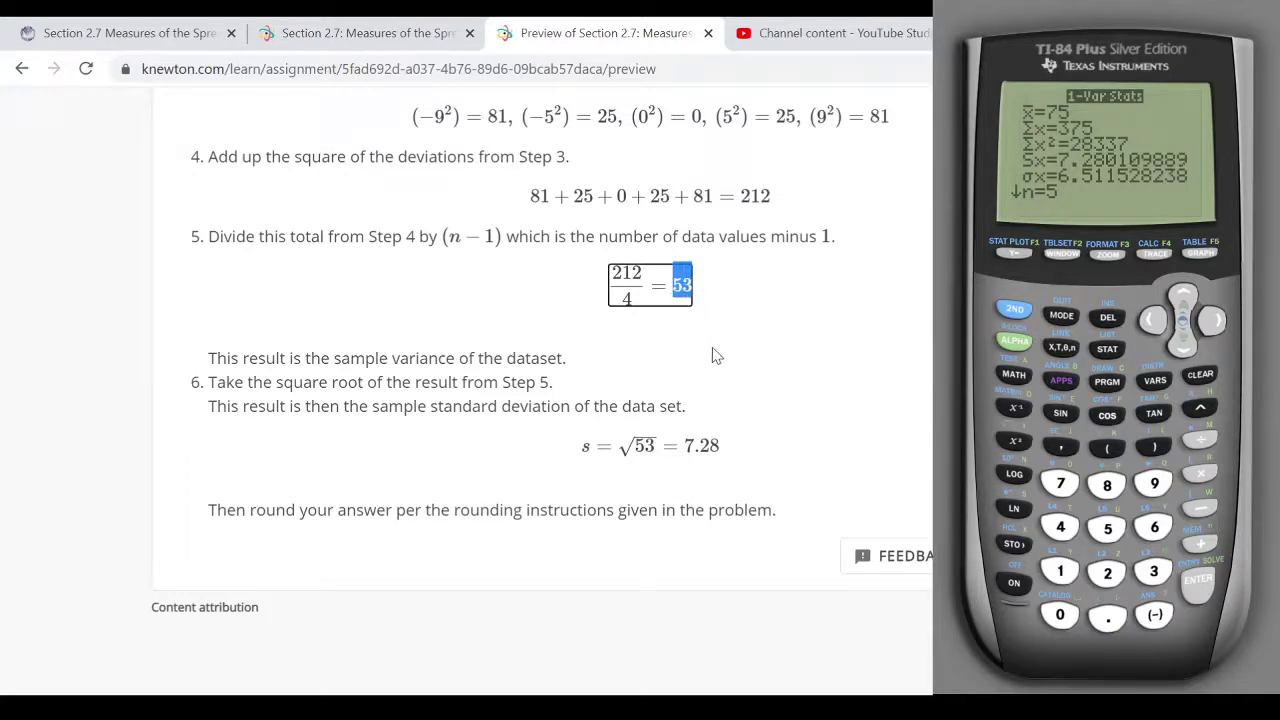
click(655, 440)
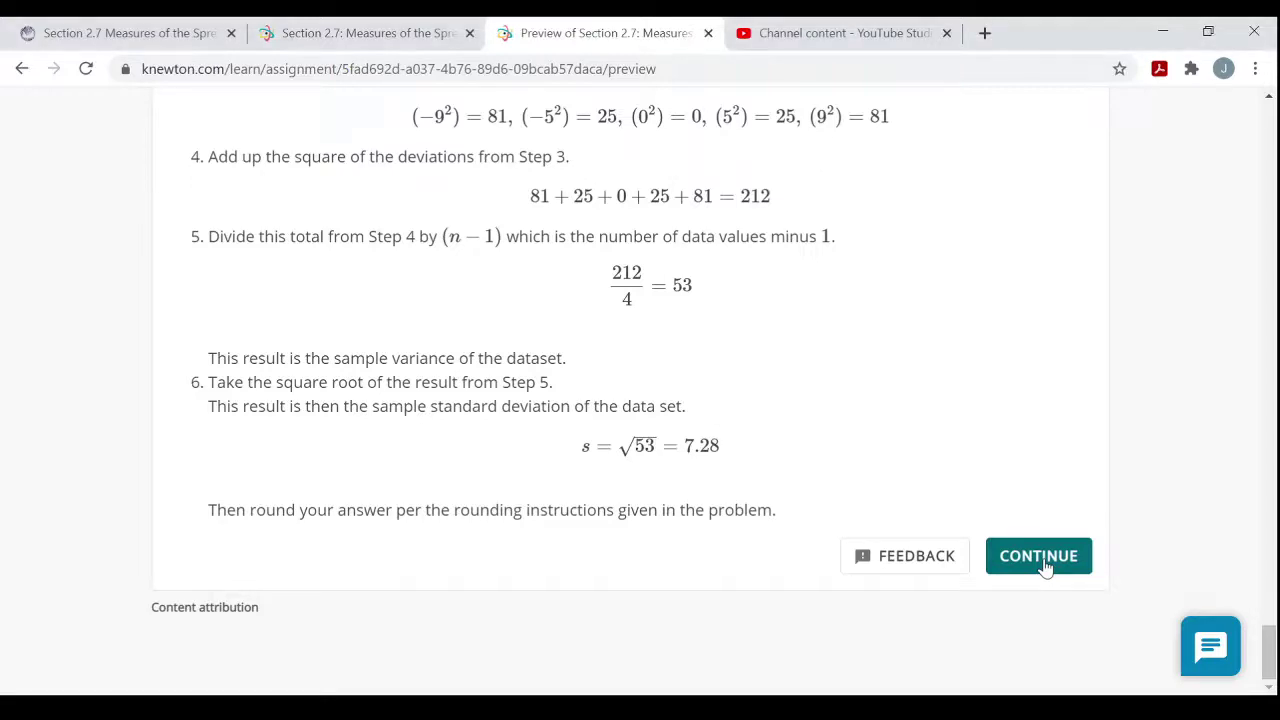
Step: Continue to the population-variance question on heights 72, 68, 67, 73 and highlight 'population'
click(1049, 566)
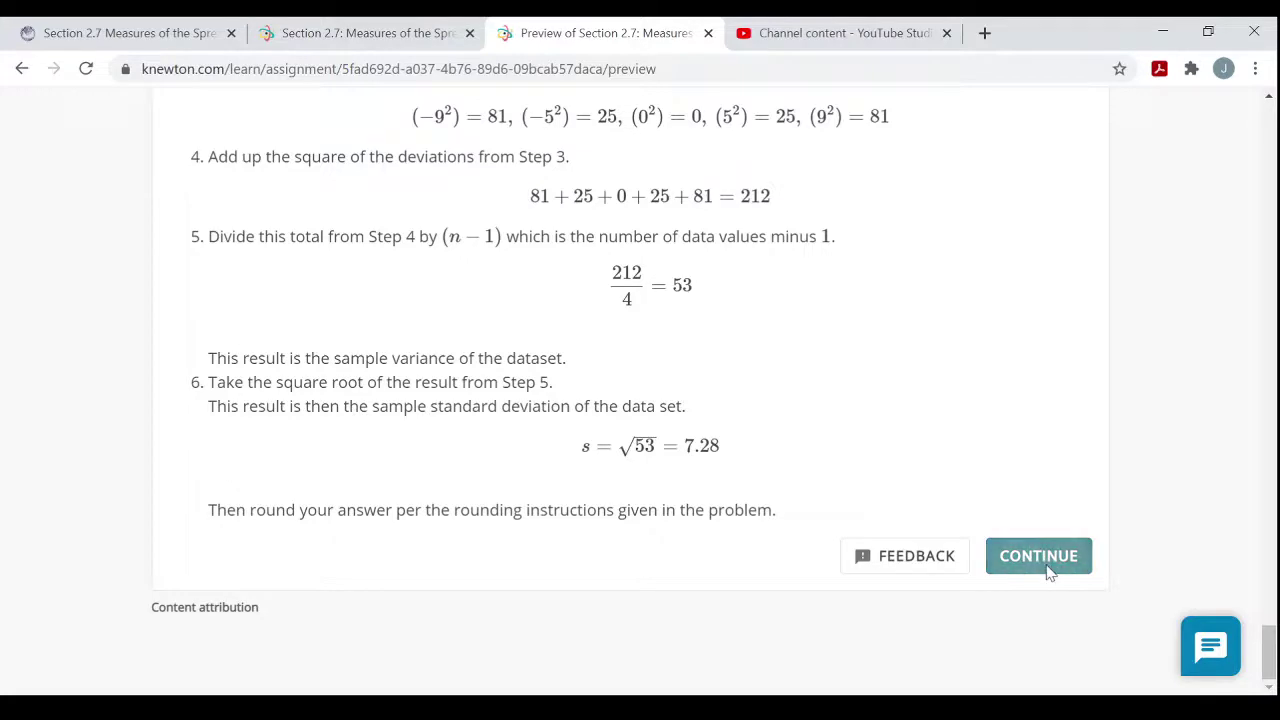
scroll(884, 455, down, 5)
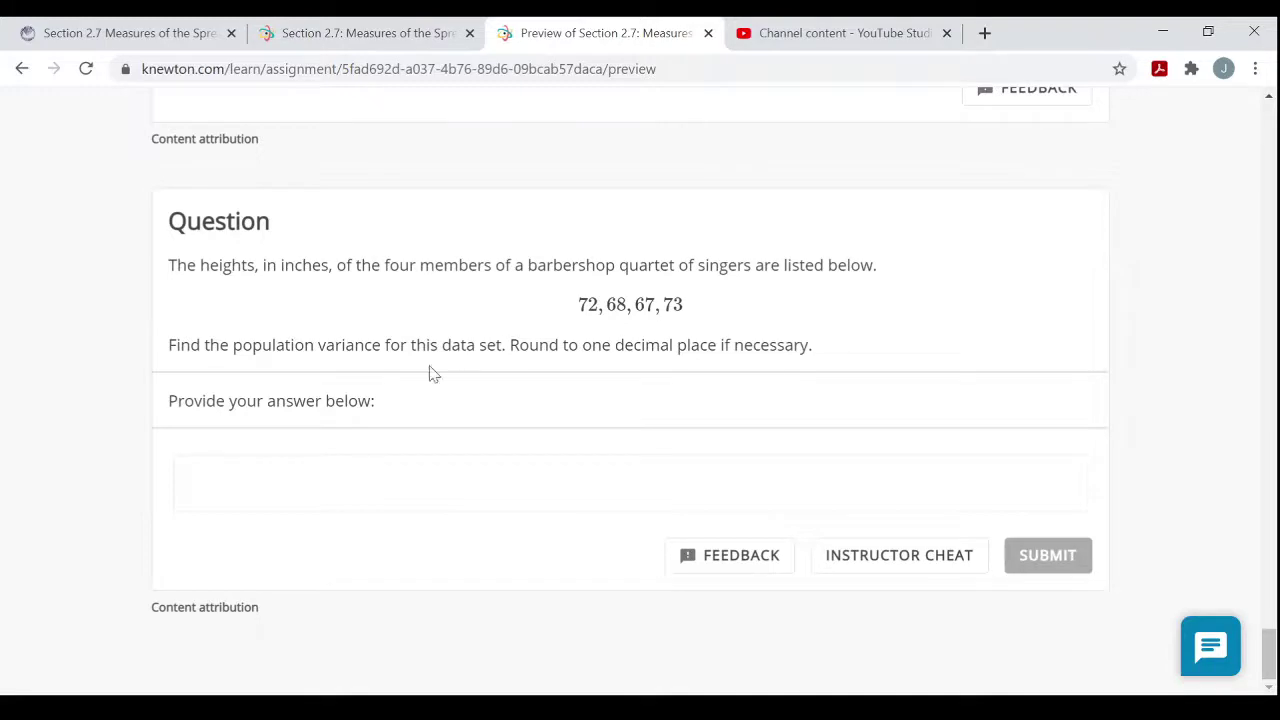
double_click(285, 346)
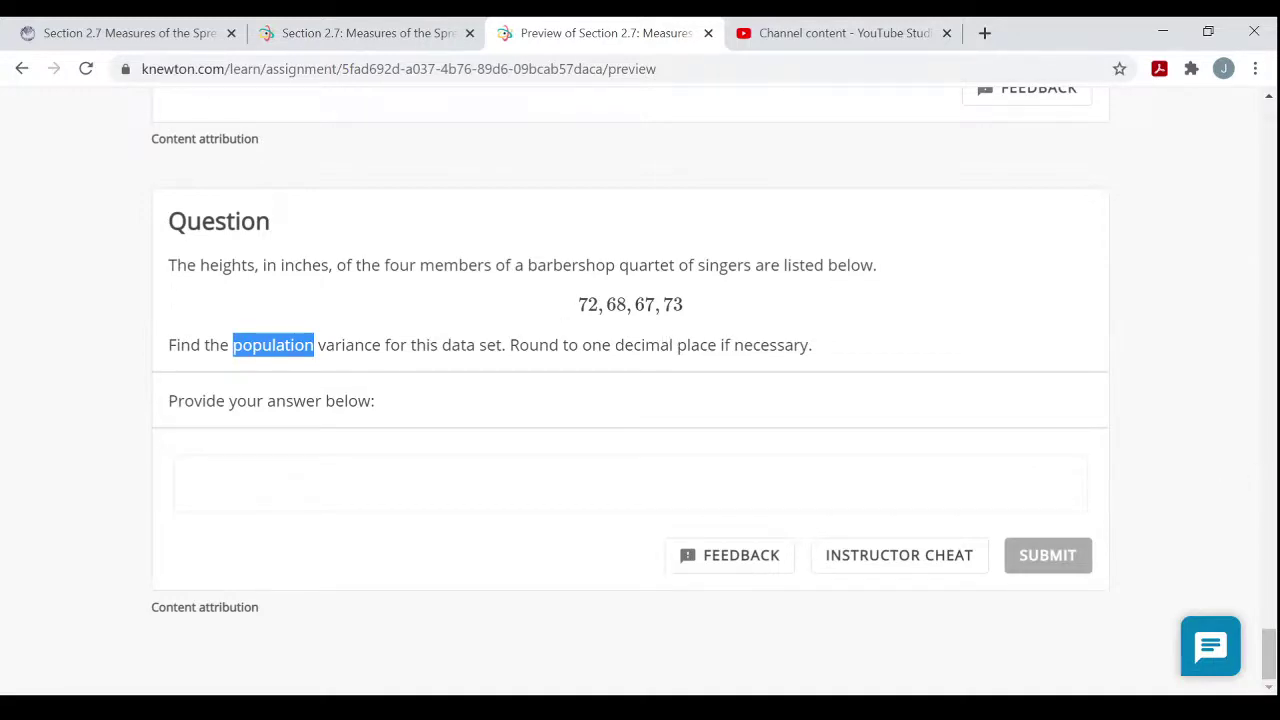
Step: Turn on the TI-84 emulator, open the L1 list editor, then return home
key(alt+Tab)
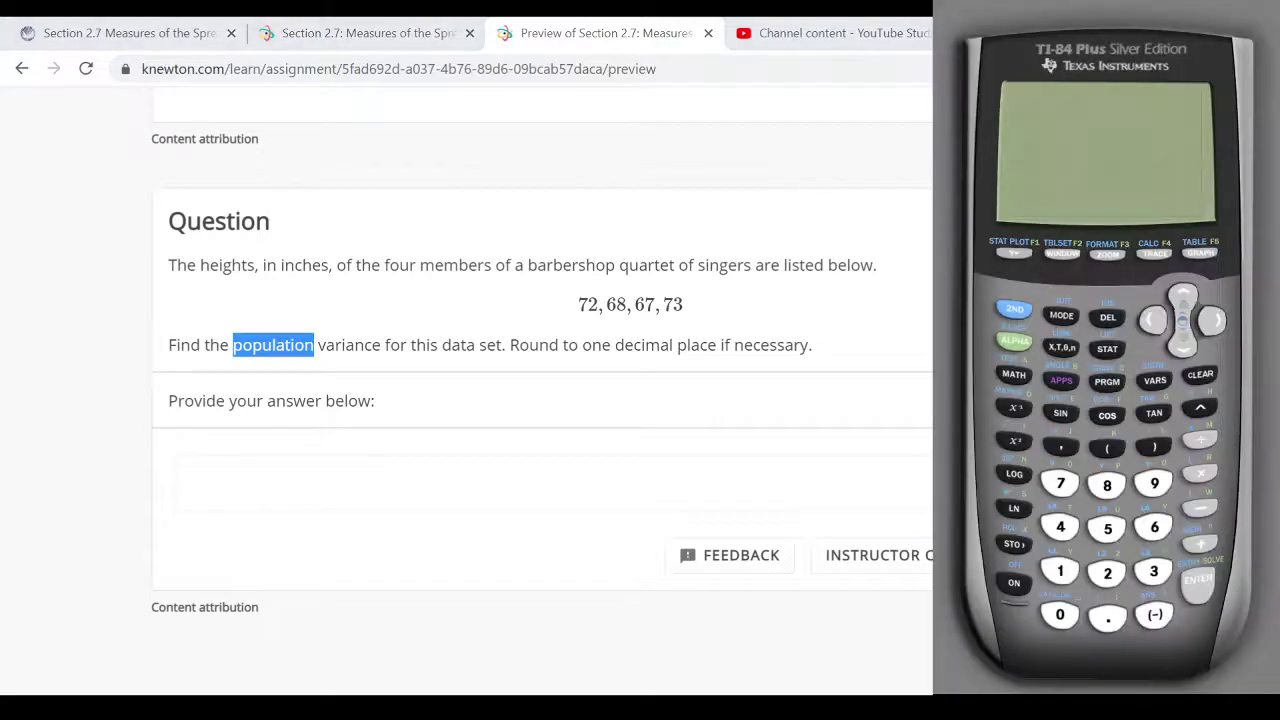
click(1014, 583)
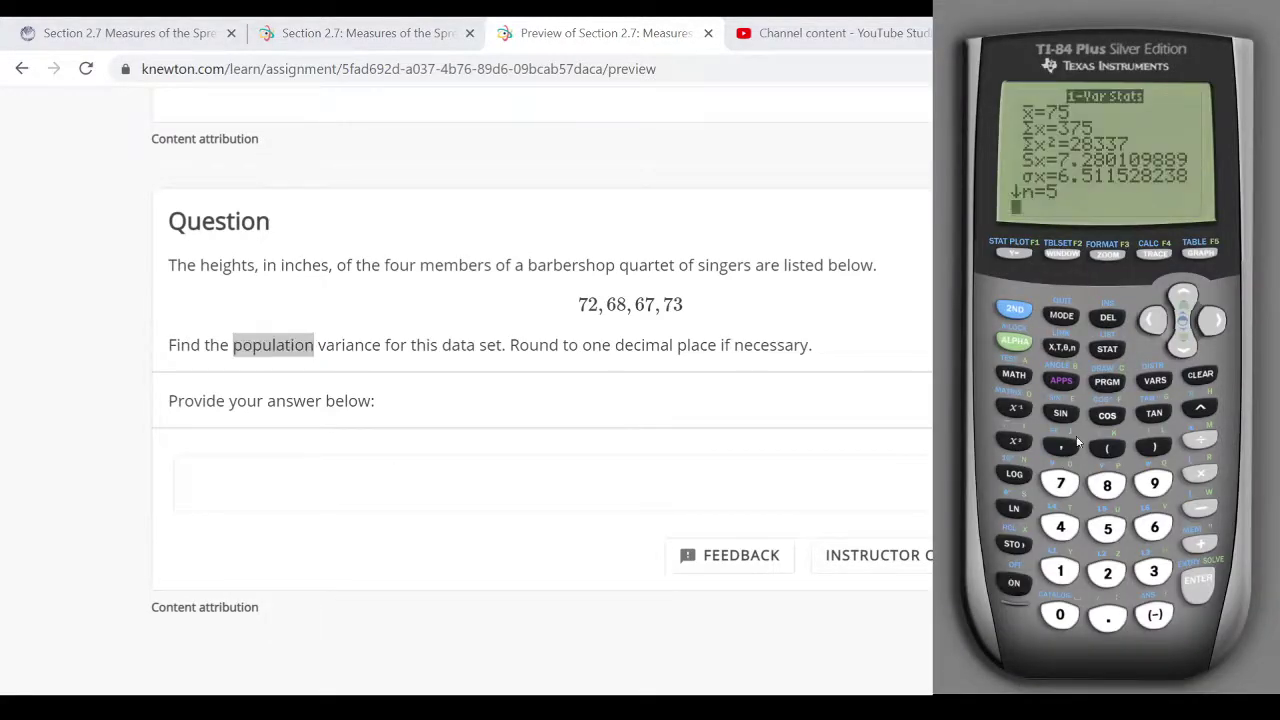
click(1107, 350)
click(1200, 580)
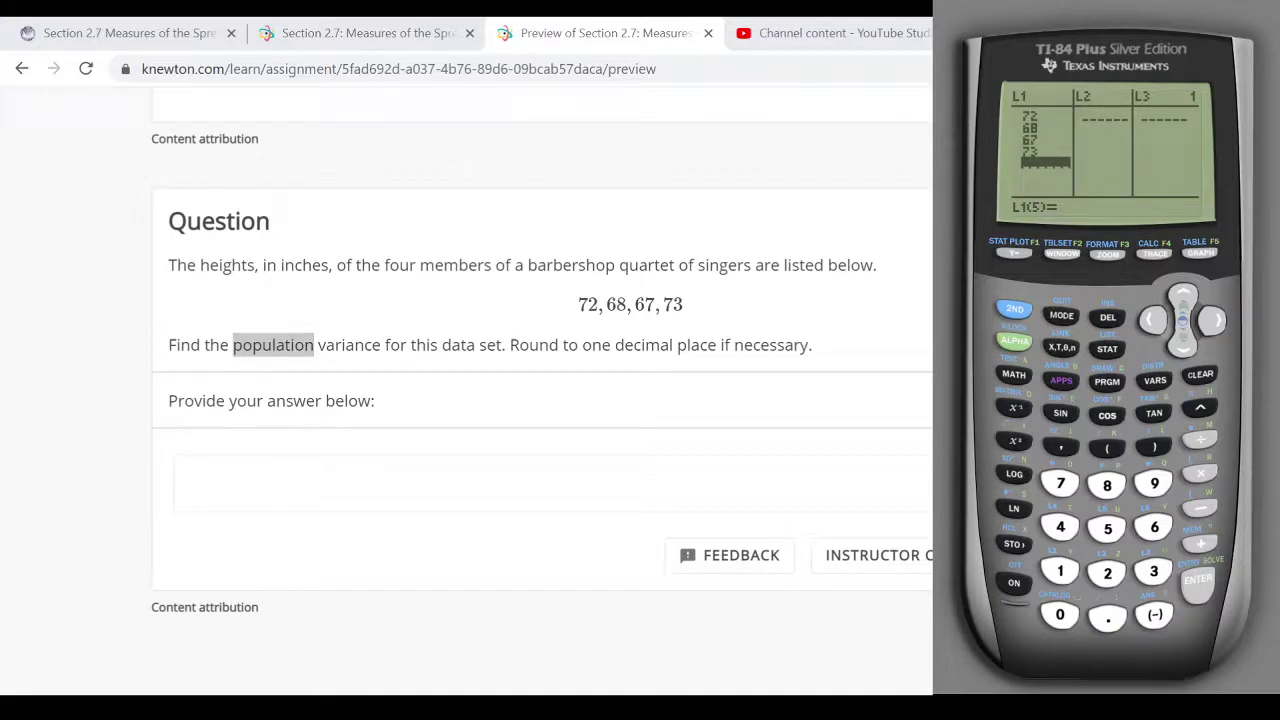
click(1013, 309)
click(1061, 315)
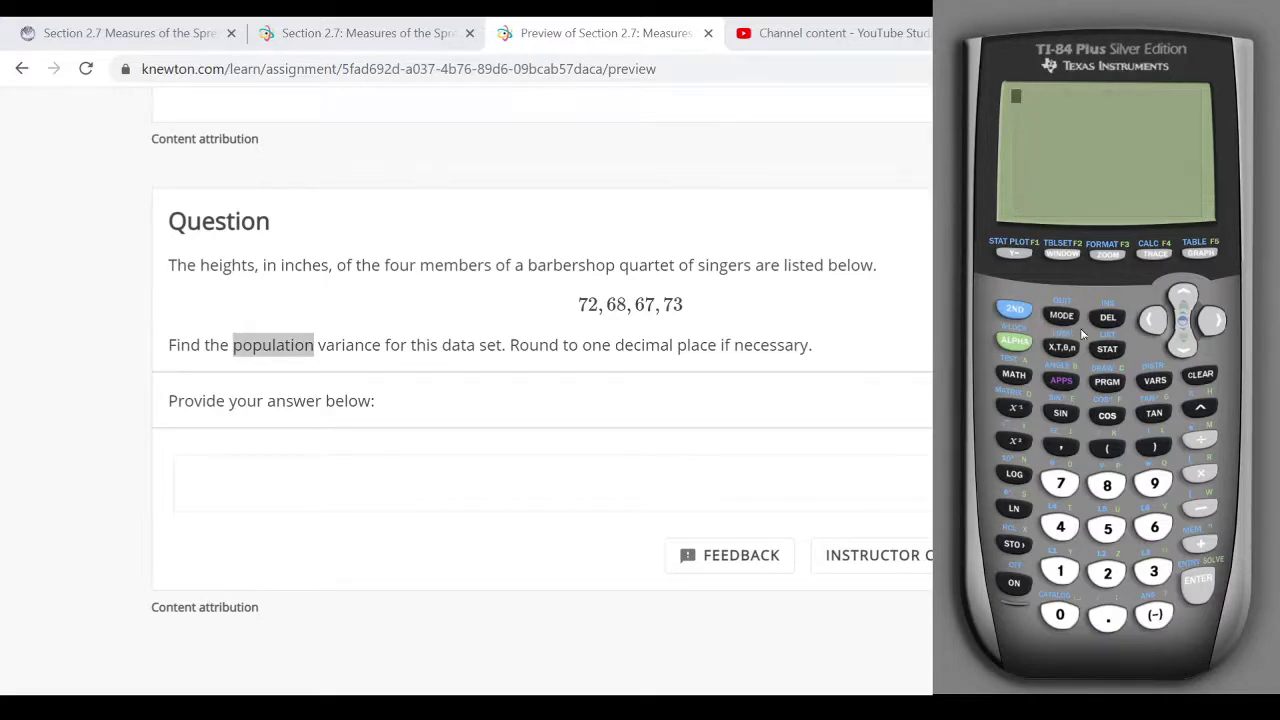
Step: Browse the LIST MATH menu to the variance( function, then quit to a blank home screen
click(1105, 349)
click(1210, 321)
click(1210, 321)
click(1180, 350)
click(1180, 350)
click(1180, 350)
click(1180, 350)
click(1180, 350)
click(1180, 350)
click(1180, 350)
click(1180, 350)
click(1183, 296)
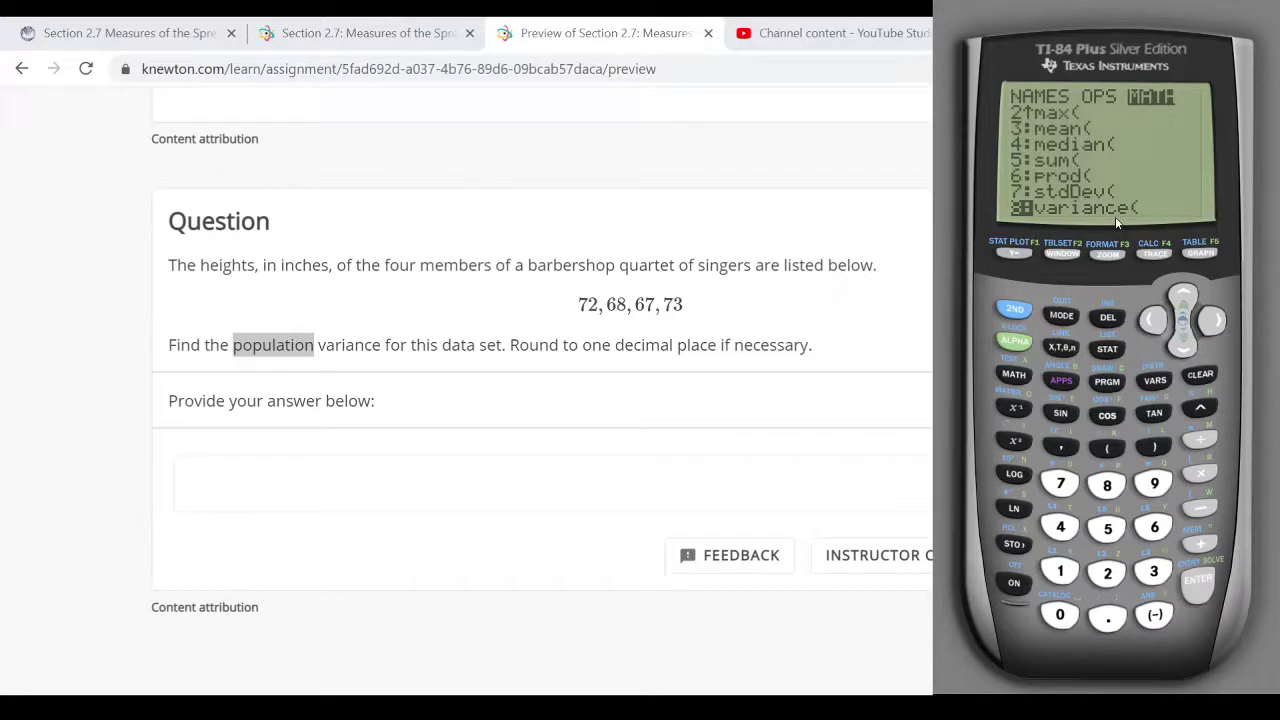
click(1014, 309)
click(1066, 320)
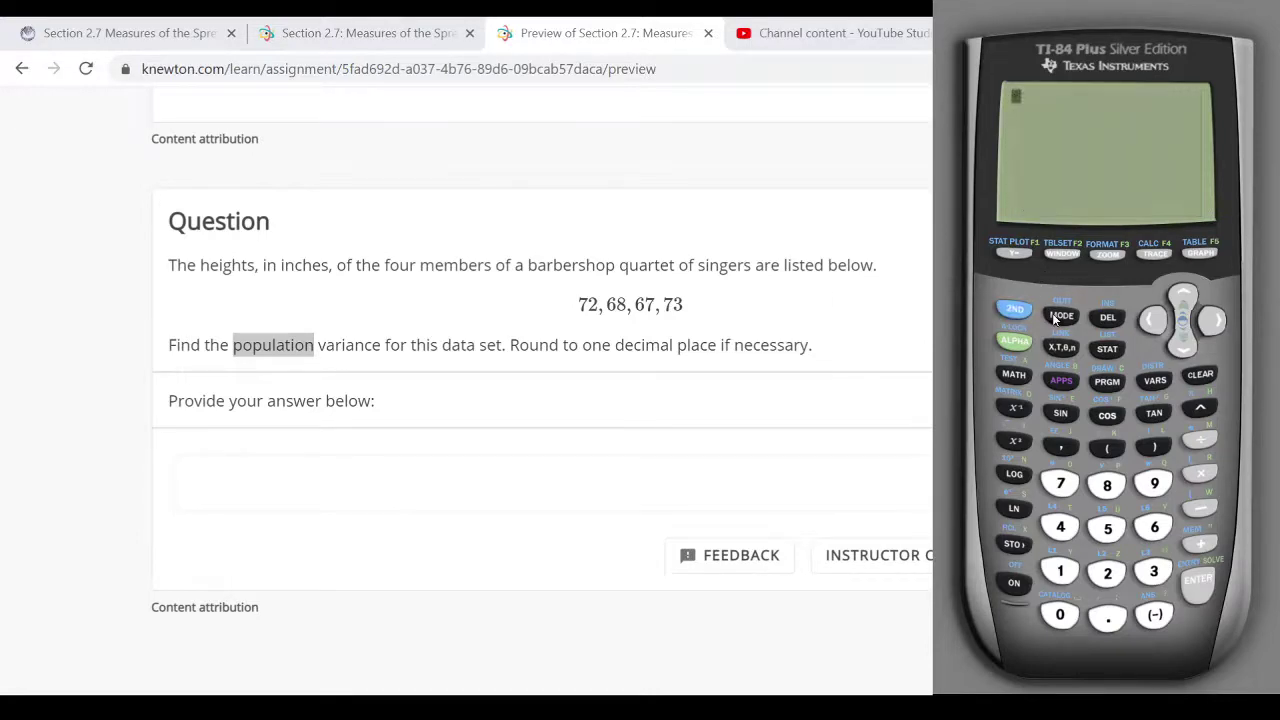
Step: Run 1-Var Stats on the heights, showing mean 70, σx = 2.549509757, n = 4
click(1107, 350)
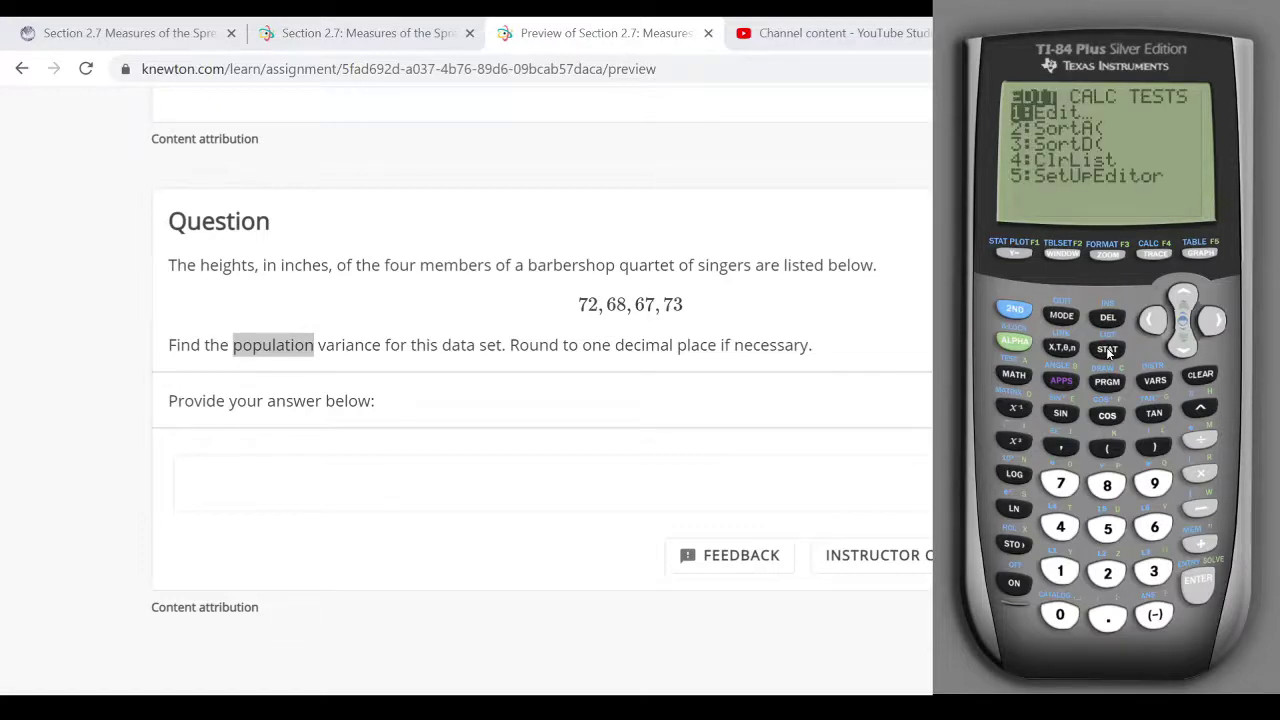
click(1213, 320)
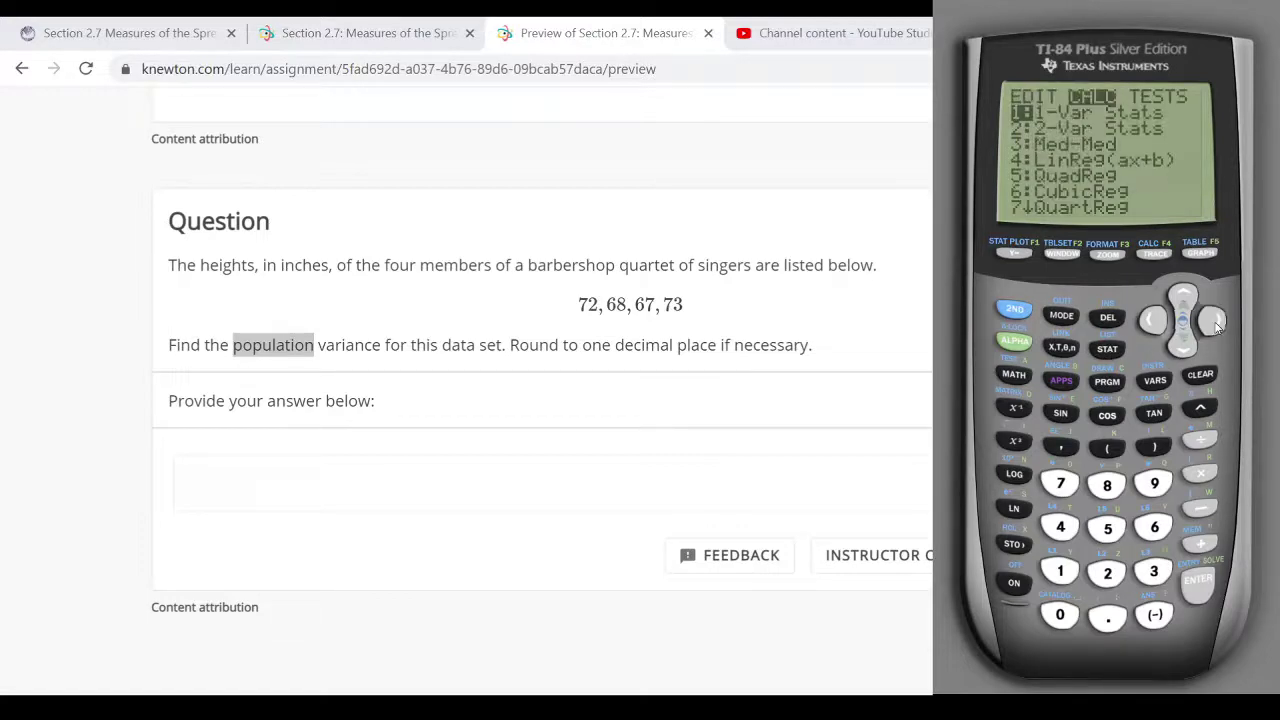
click(1199, 591)
click(1199, 592)
click(1199, 592)
click(1199, 592)
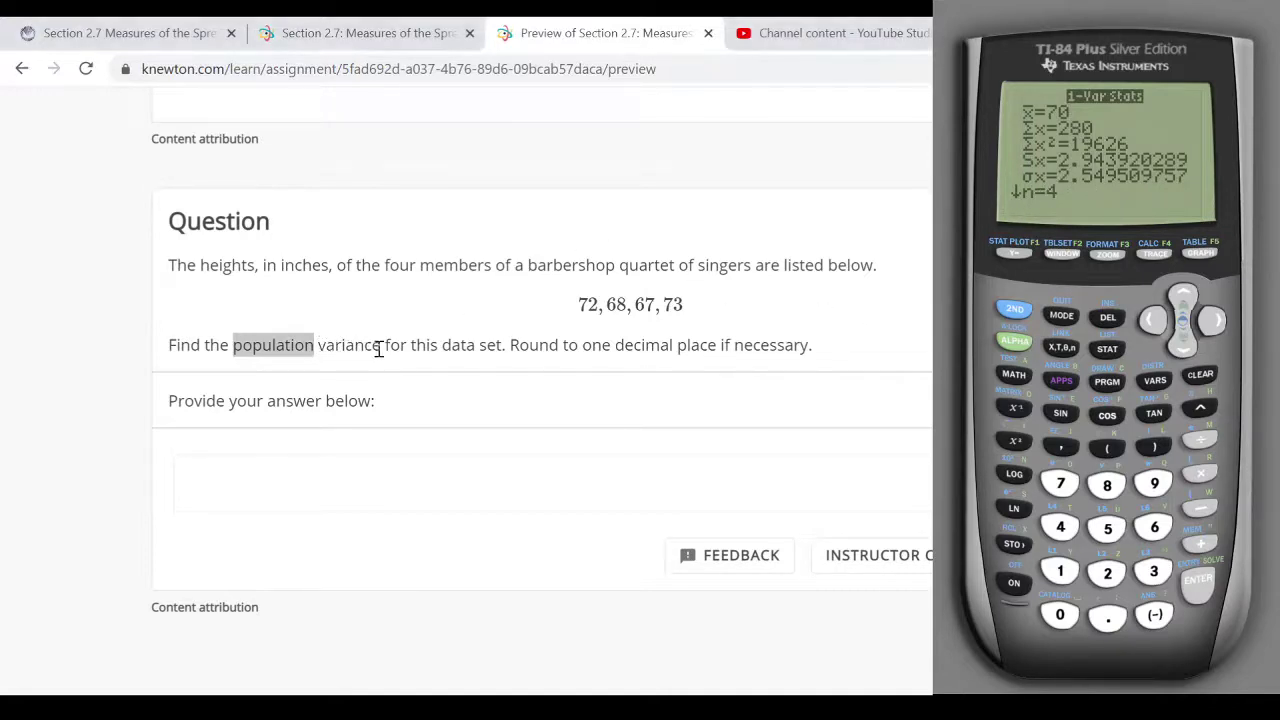
Step: Highlight 'variance' in the question, then return to the calculator
drag(318, 344, 386, 344)
click(440, 358)
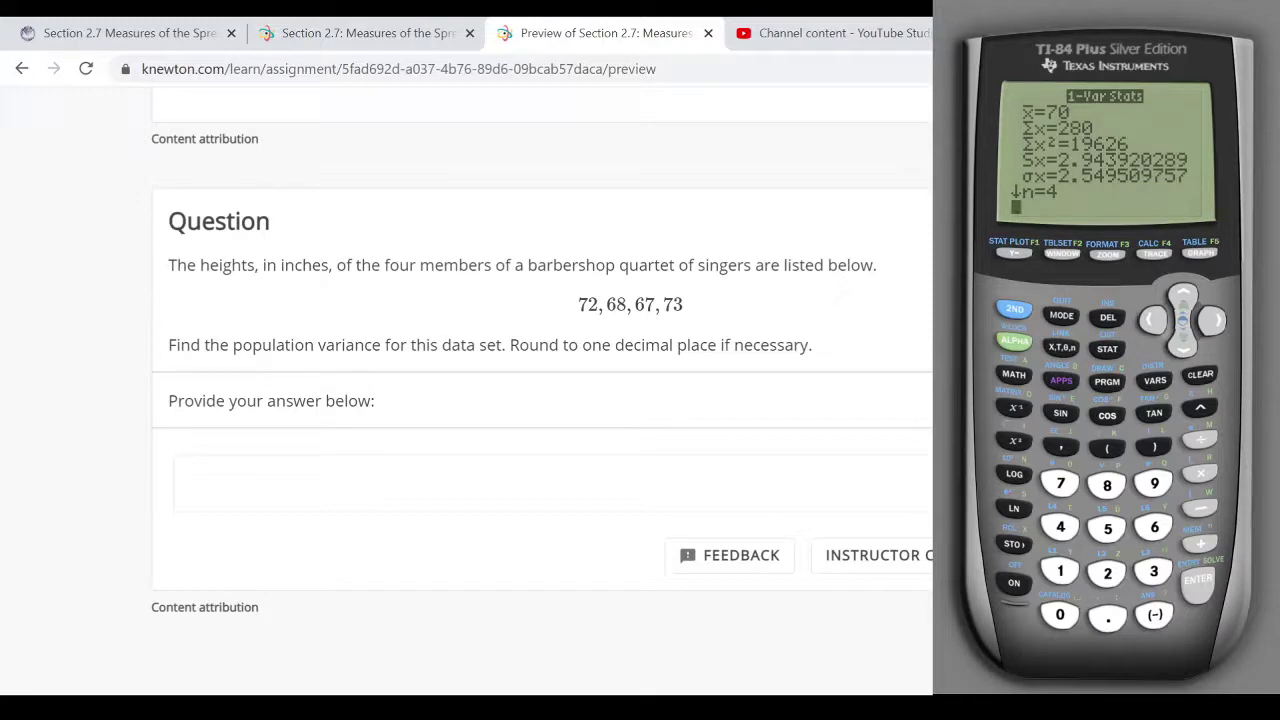
click(1047, 212)
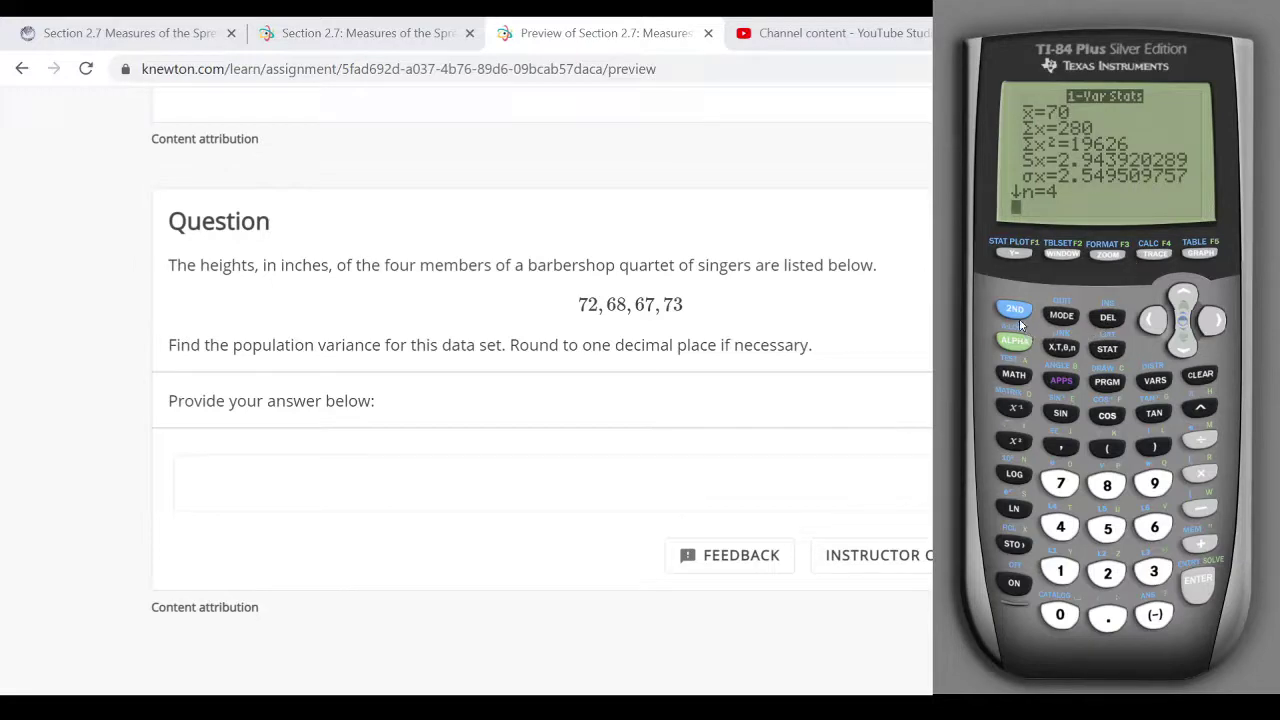
Step: Paste the population standard deviation σx from VARS > Statistics onto the home screen
click(1155, 381)
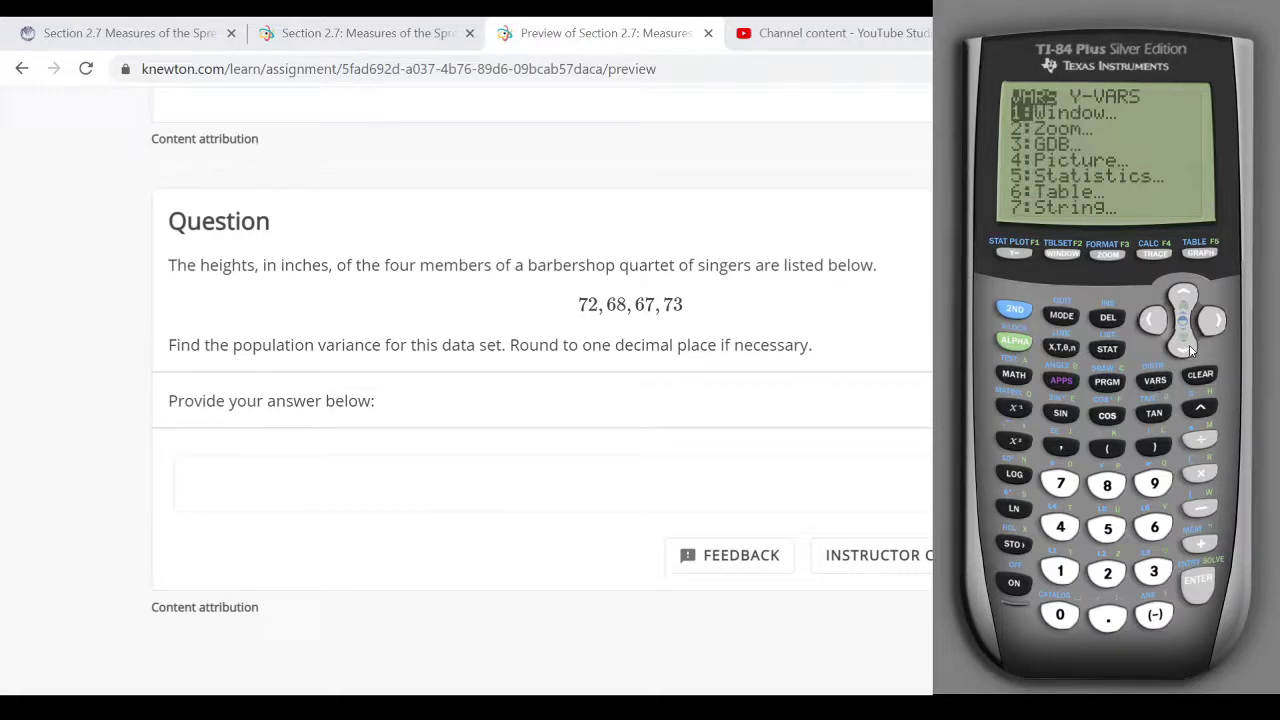
click(1188, 348)
click(1188, 348)
click(1188, 349)
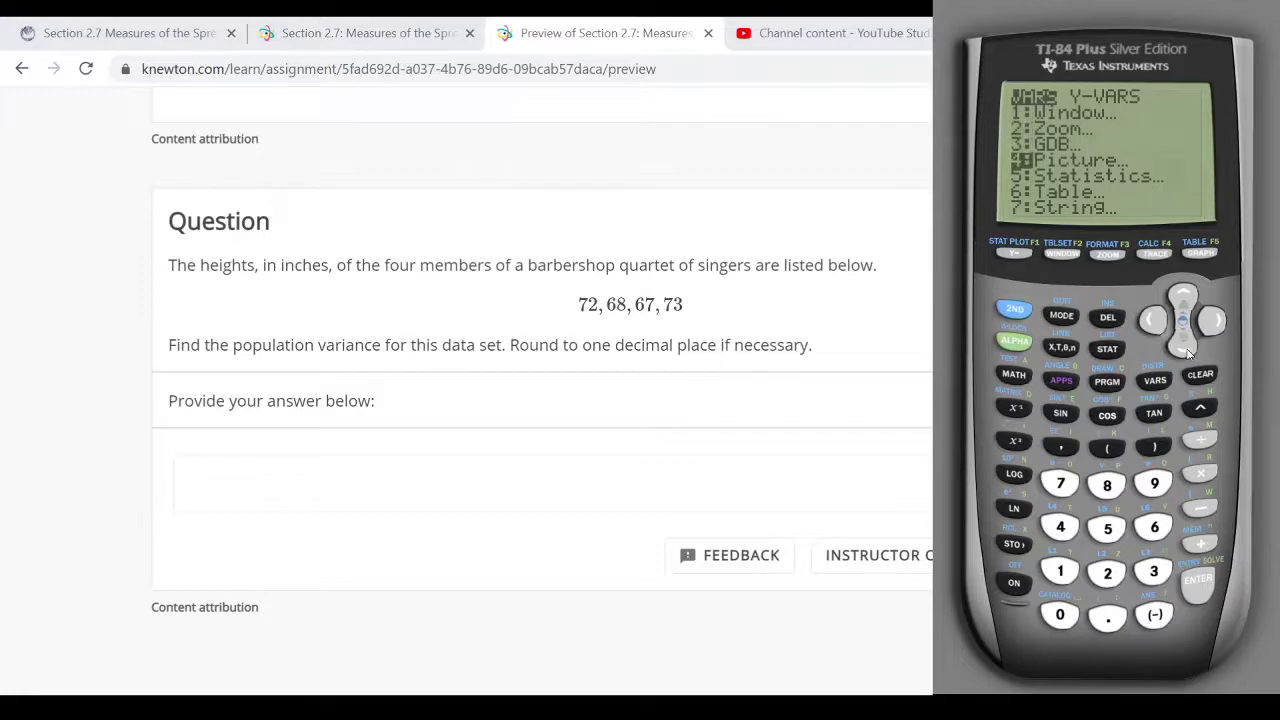
click(1186, 348)
click(1199, 586)
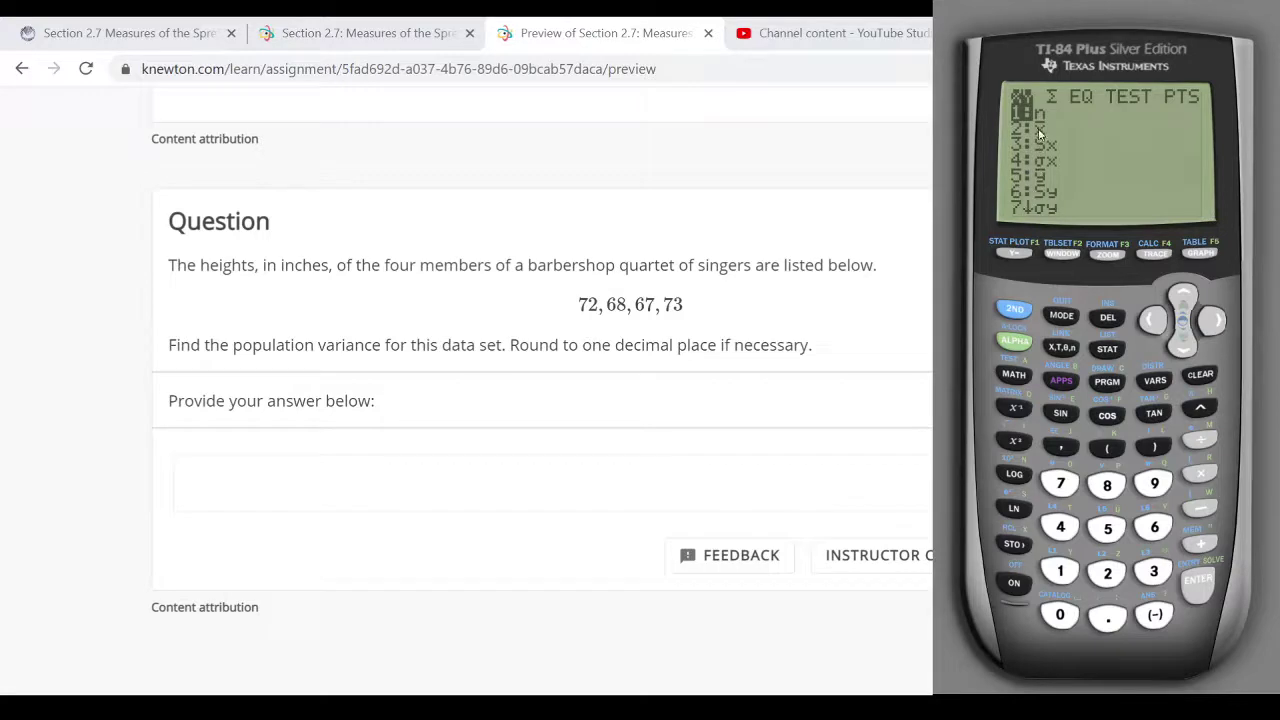
click(1186, 343)
click(1186, 343)
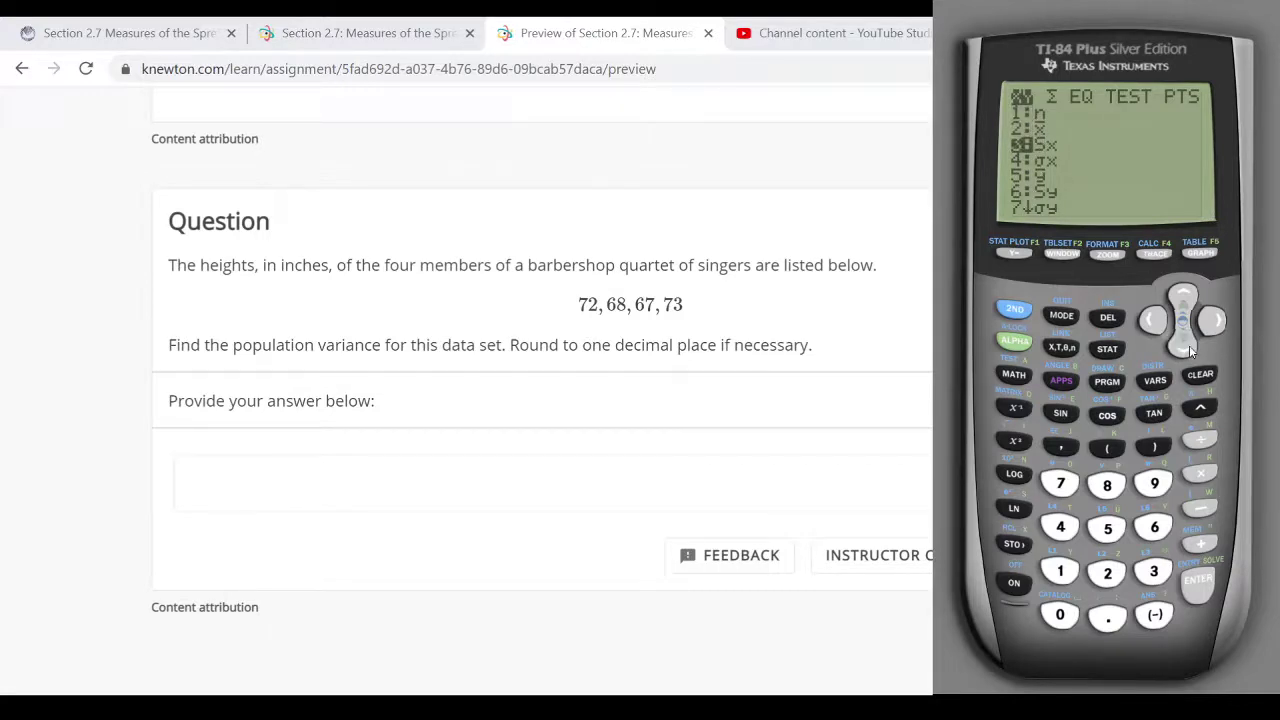
click(1189, 345)
click(1198, 583)
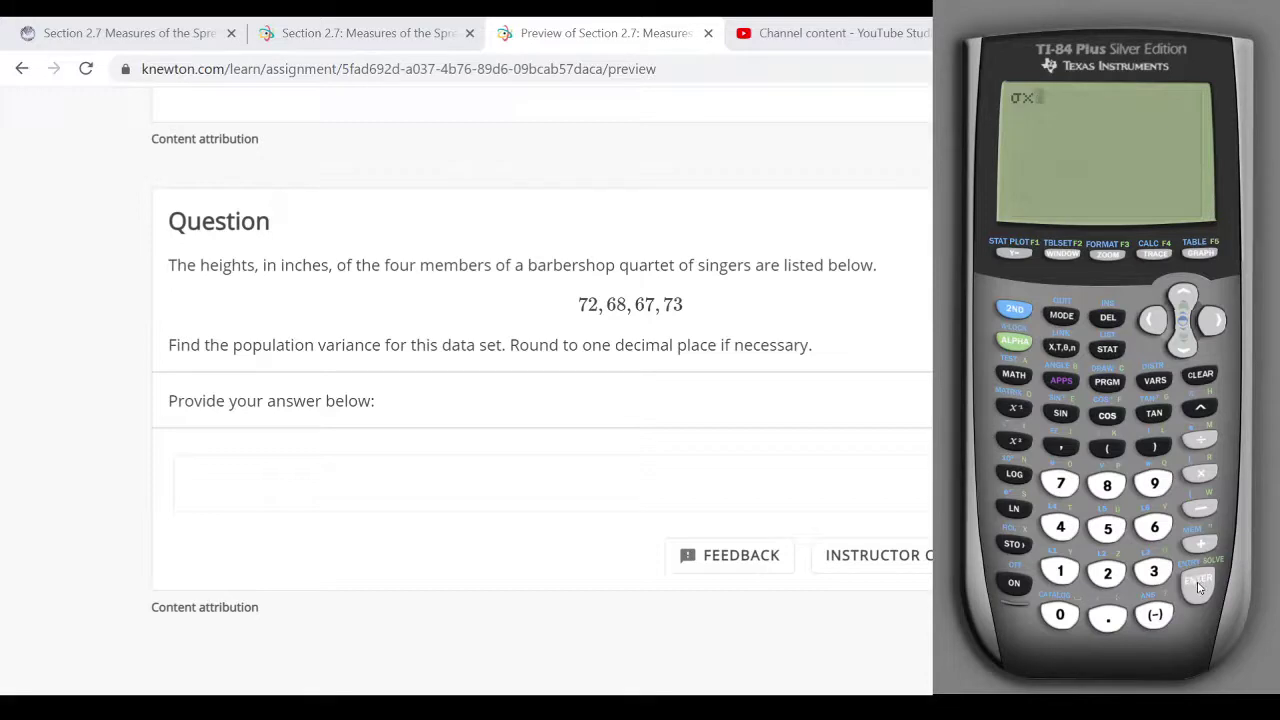
Step: Evaluate σx and square it to get the population variance 6.5
click(1198, 587)
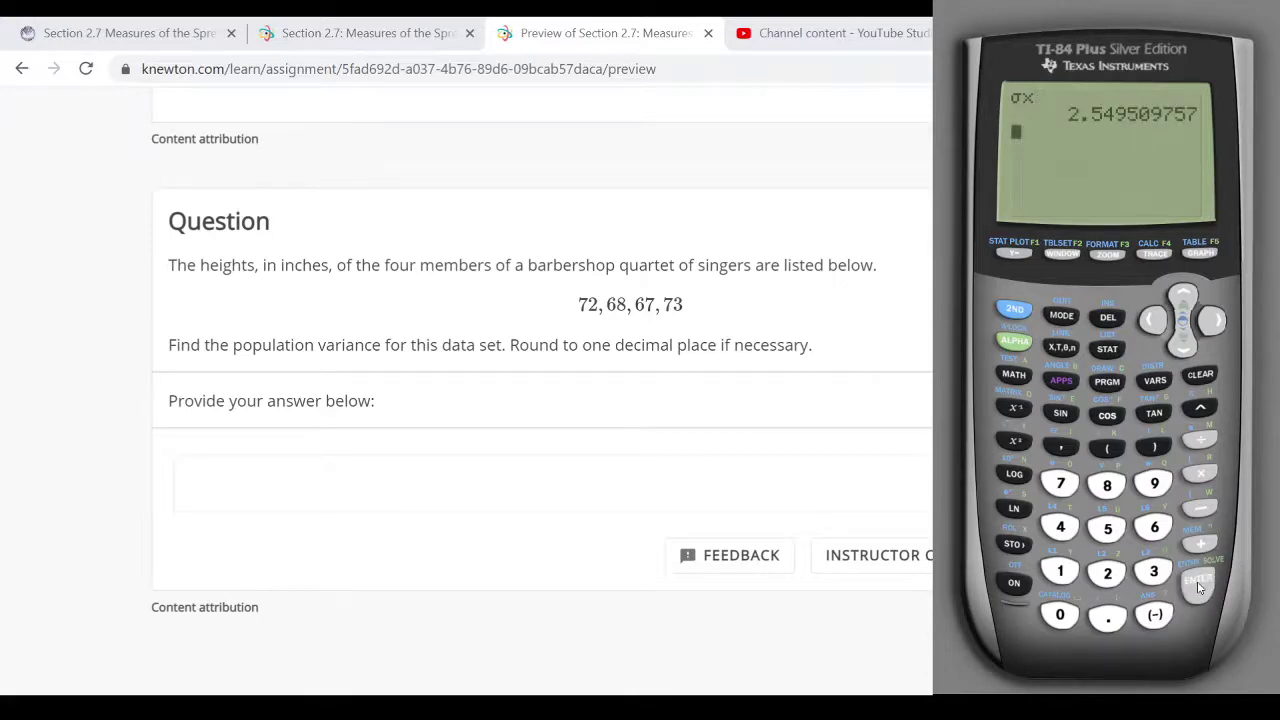
click(1020, 441)
click(1205, 592)
click(365, 474)
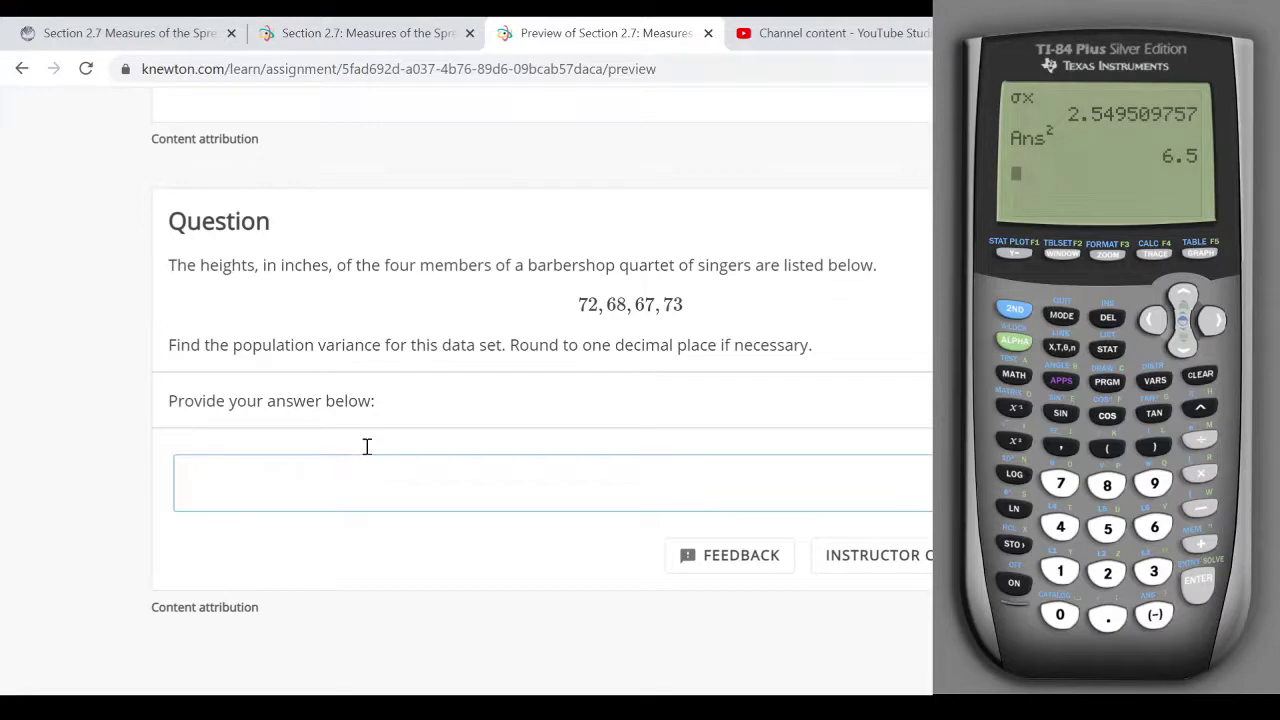
Step: Enter 6.5 as the population variance and submit it for grading
click(417, 488)
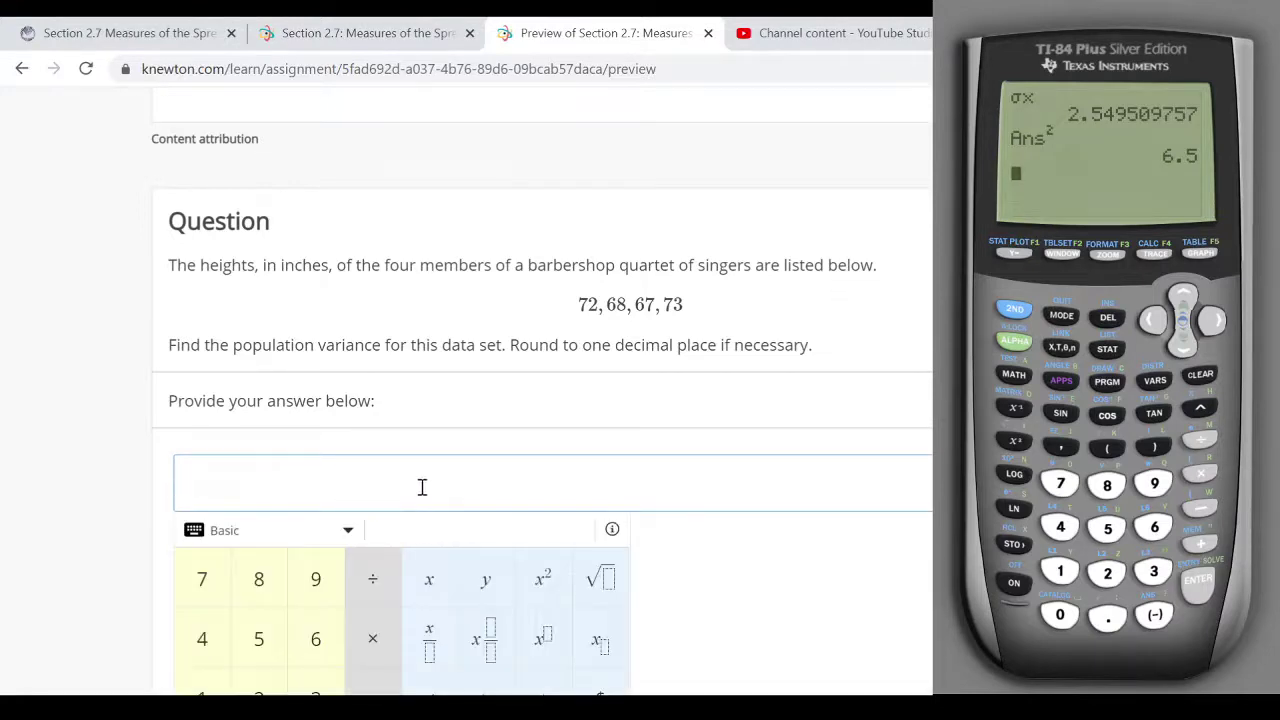
text(6.5)
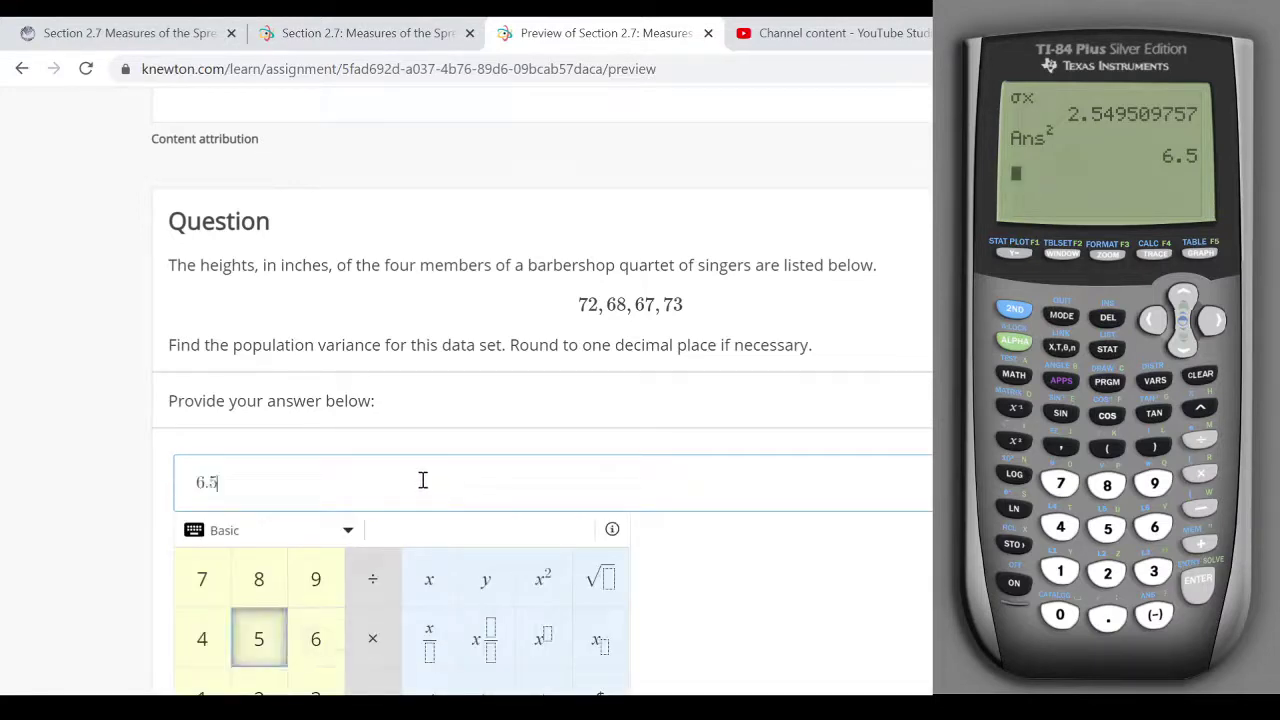
scroll(806, 422, down, 3)
scroll(806, 422, up, 3)
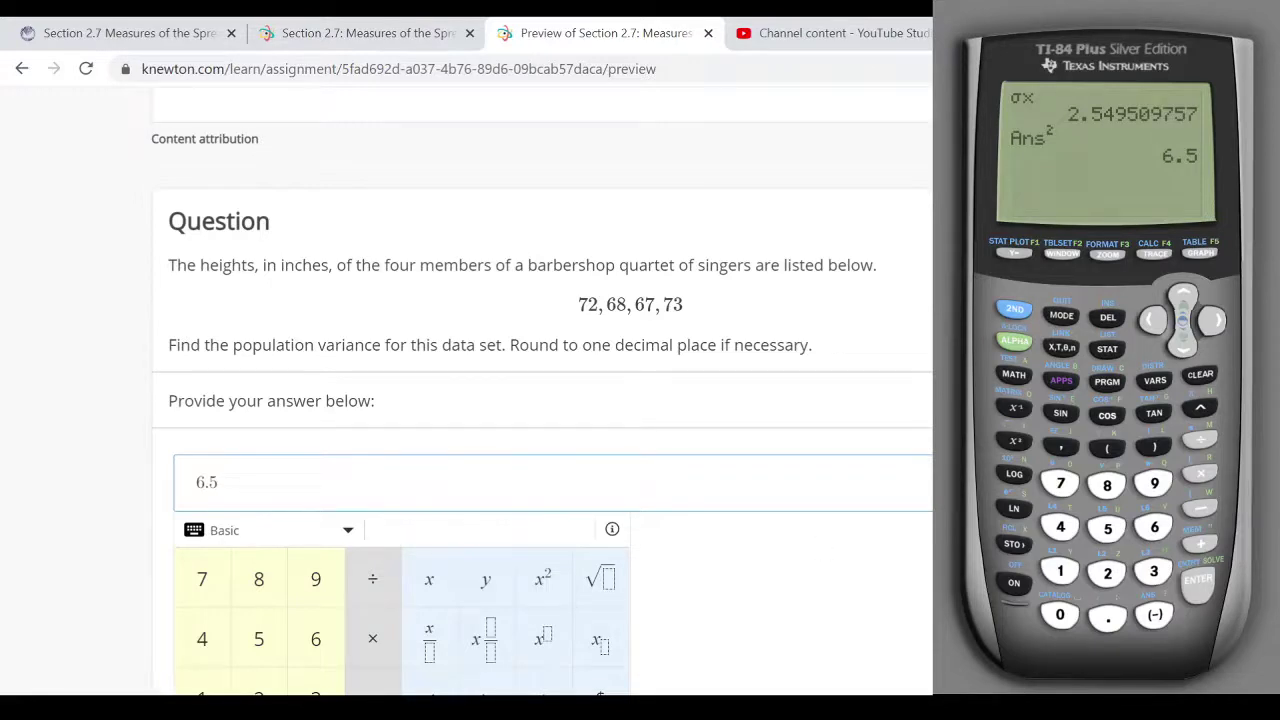
scroll(940, 489, down, 3)
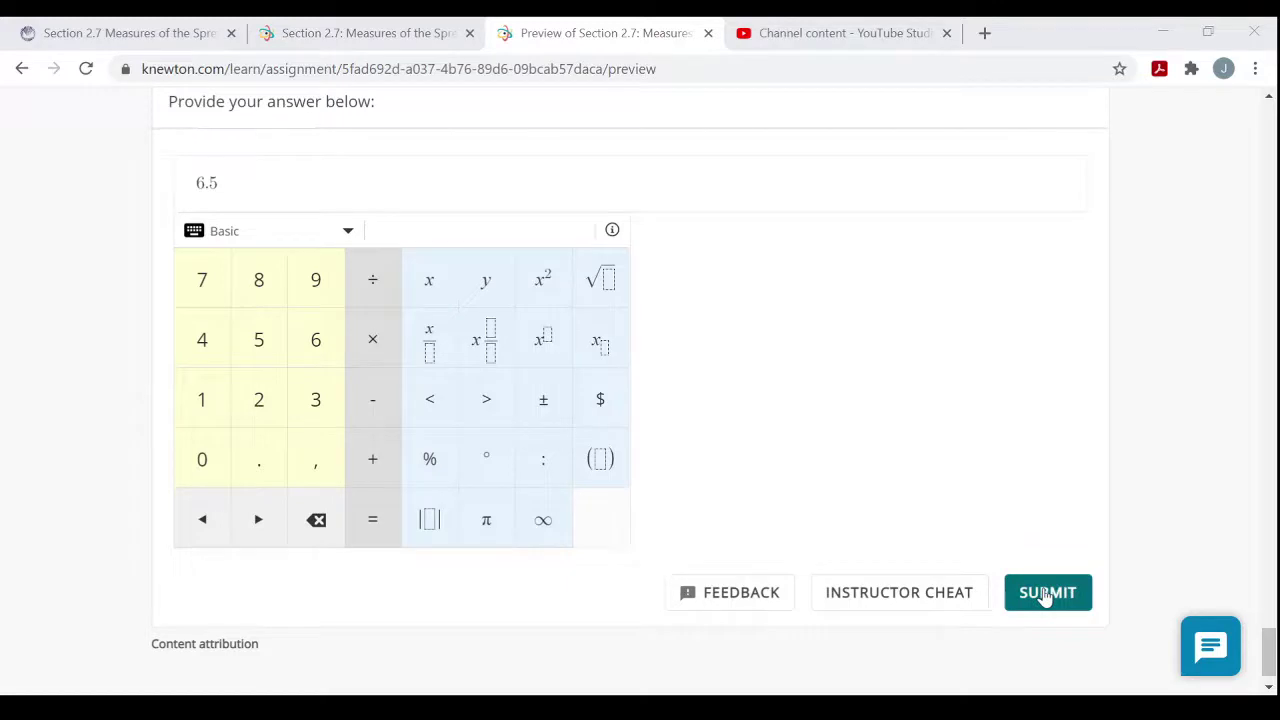
click(1043, 593)
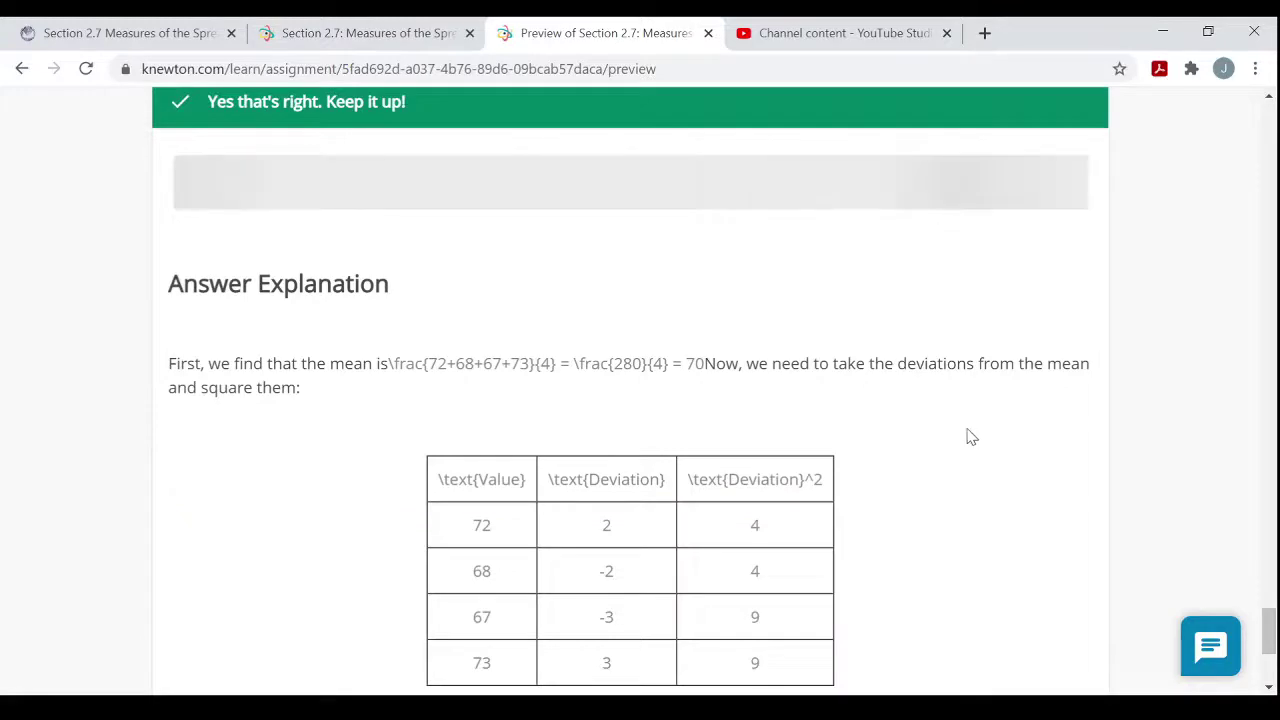
Step: Scroll through the explanation: squared deviations sum to 26, divided by 4
scroll(930, 462, down, 2)
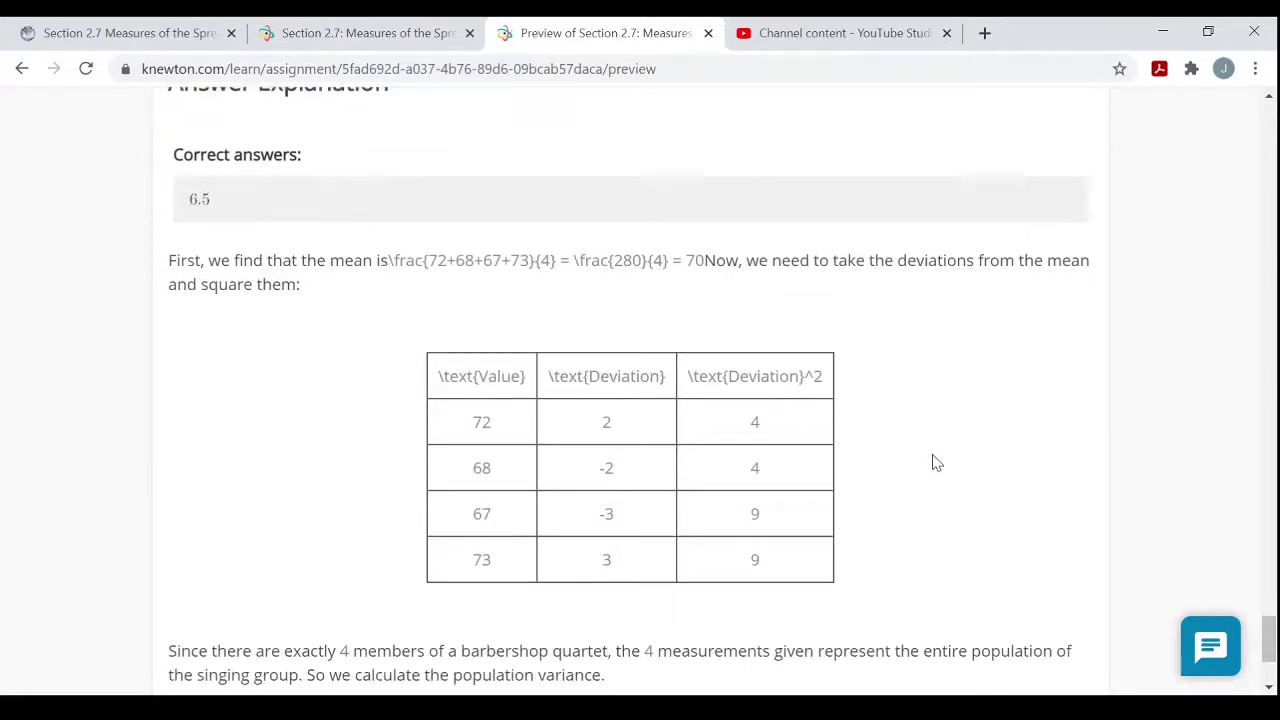
scroll(934, 460, down, 1)
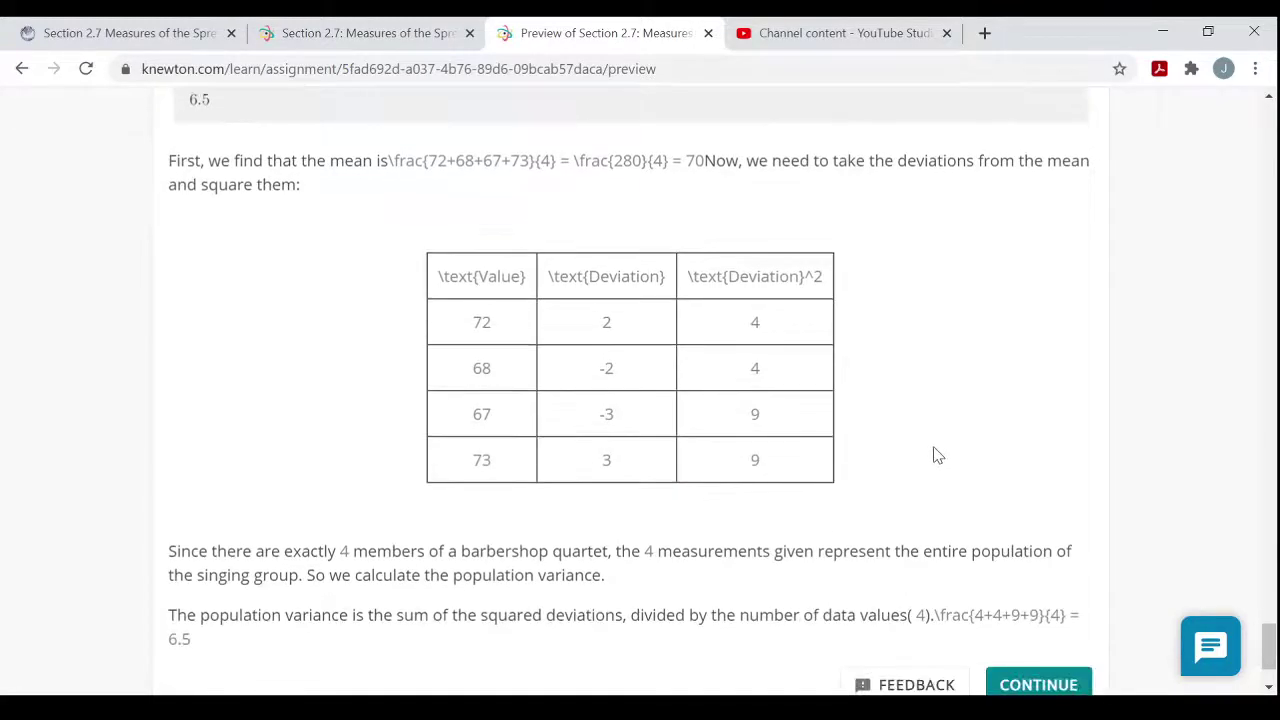
scroll(940, 453, down, 1)
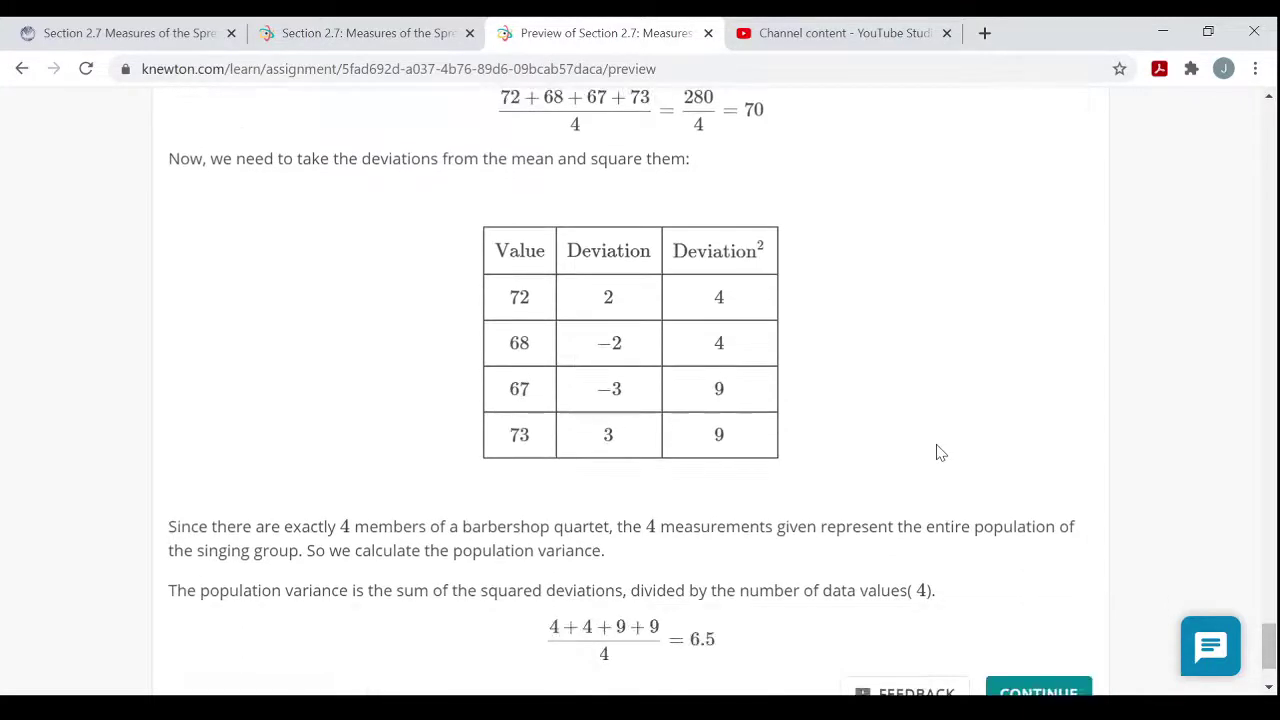
scroll(940, 452, down, 2)
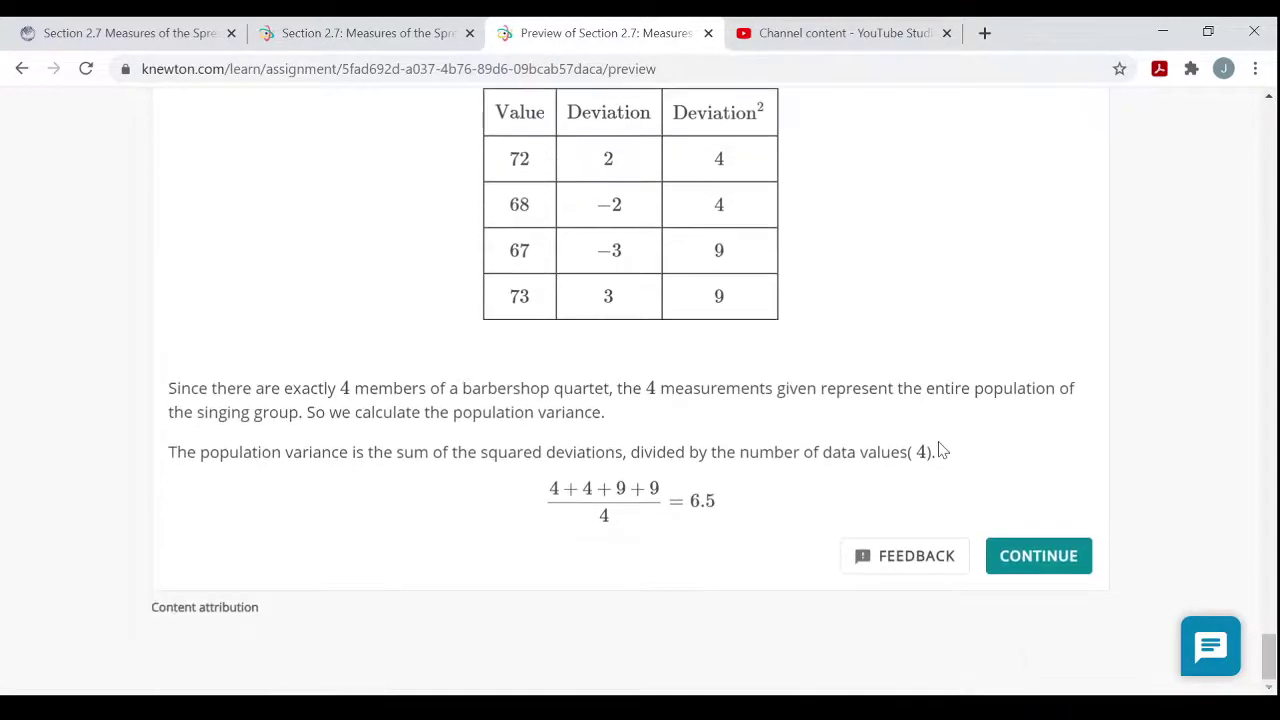
Step: Continue to the standard deviation follow-up and recall the earlier calculator results
click(1047, 560)
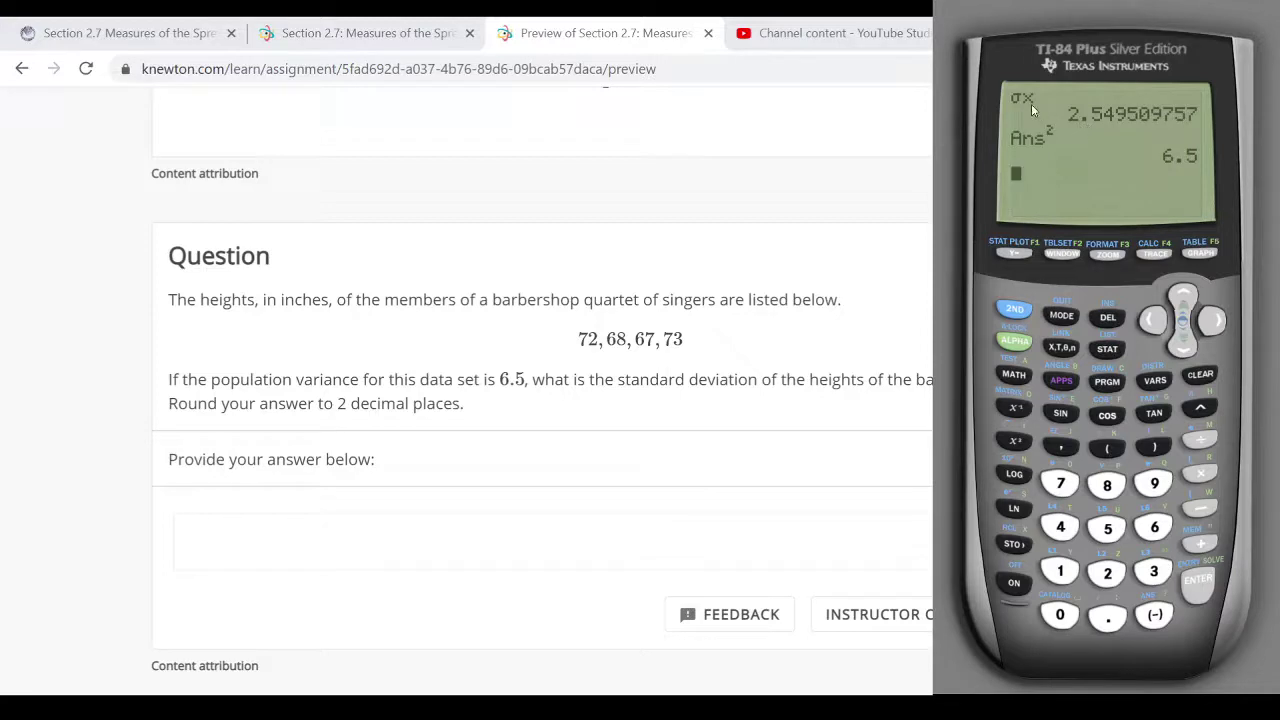
key(Escape)
key(F12)
Step: Submit 2.55 as the standard deviation, then continue to the z-score question
click(605, 543)
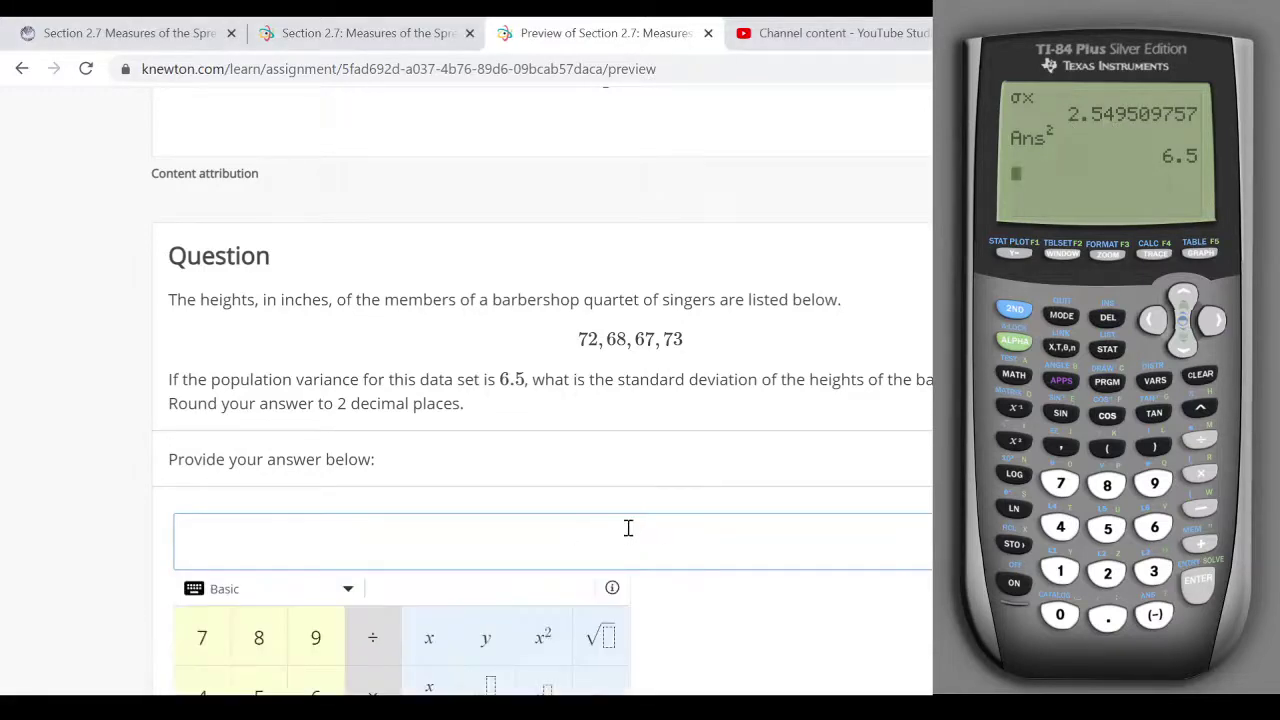
text(2.55)
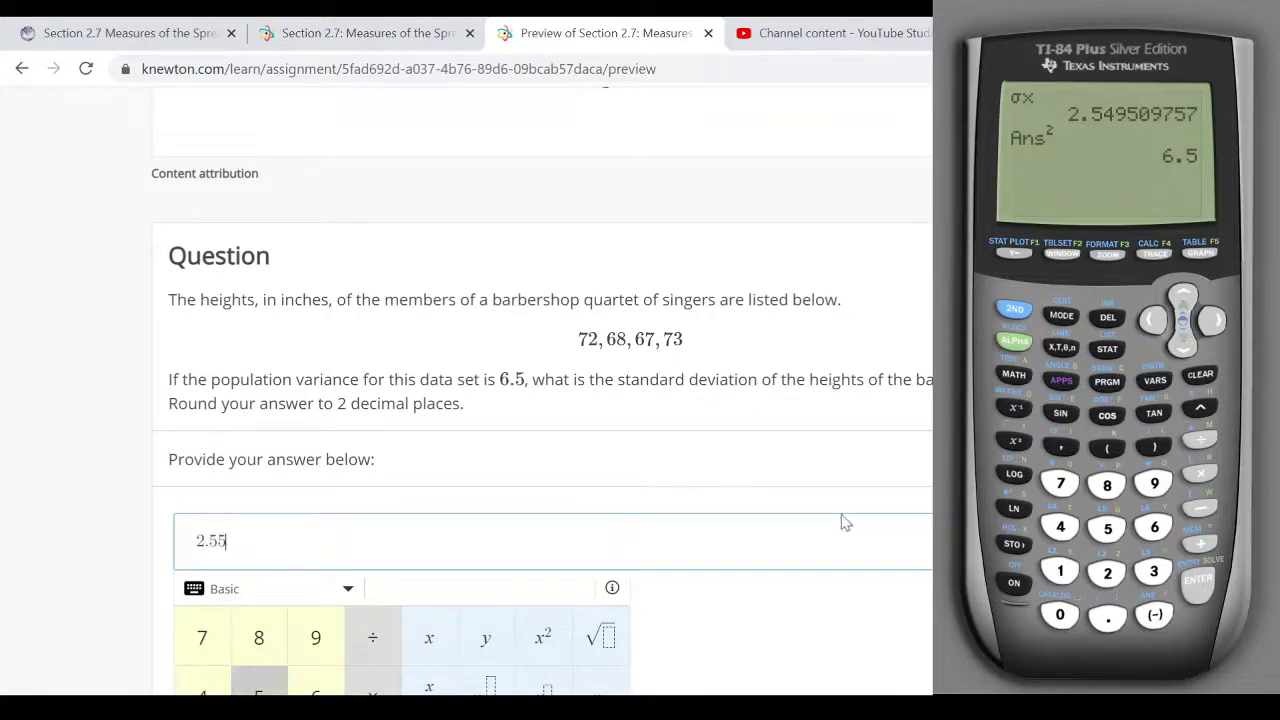
scroll(845, 522, down, 4)
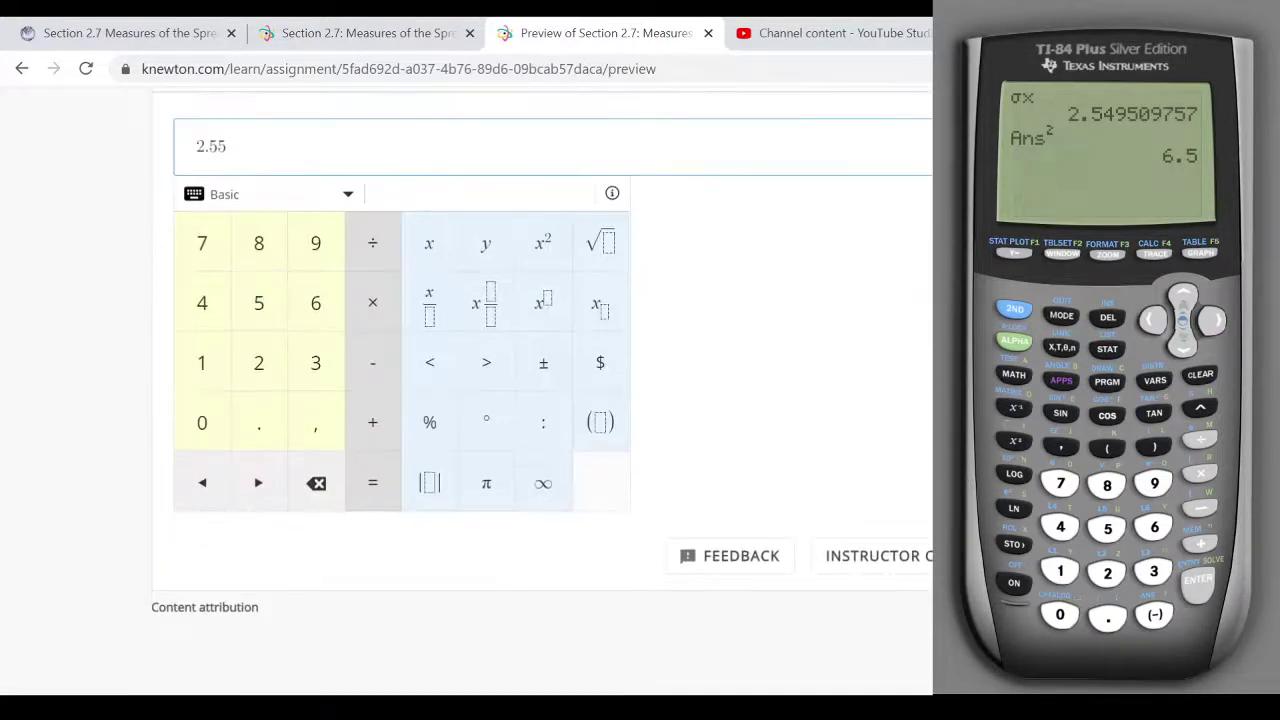
key(Tab)
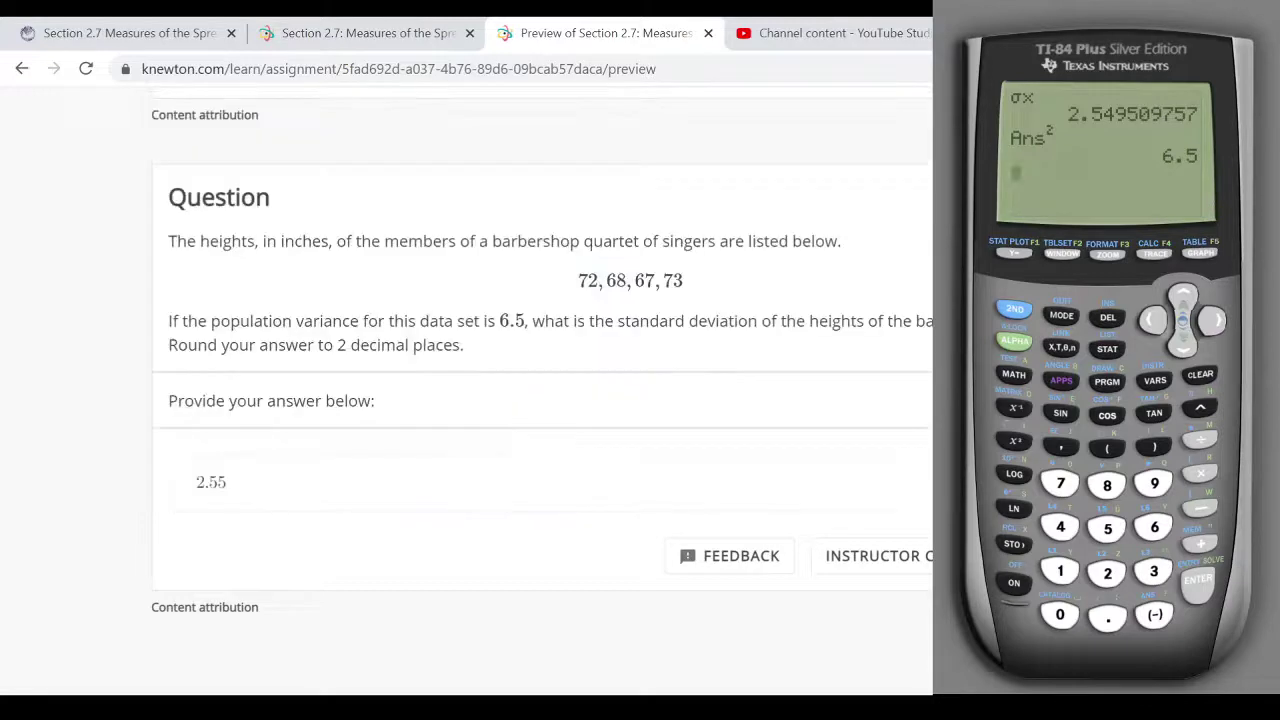
key(Return)
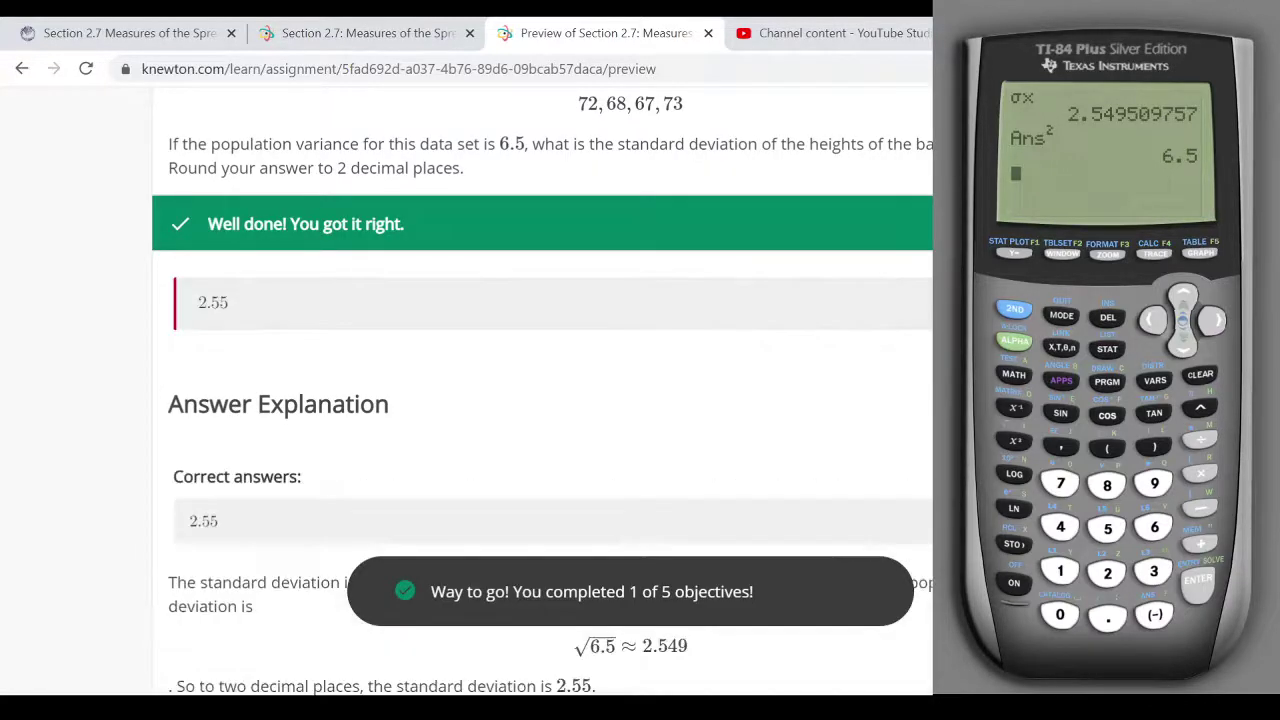
scroll(543, 390, down, 2)
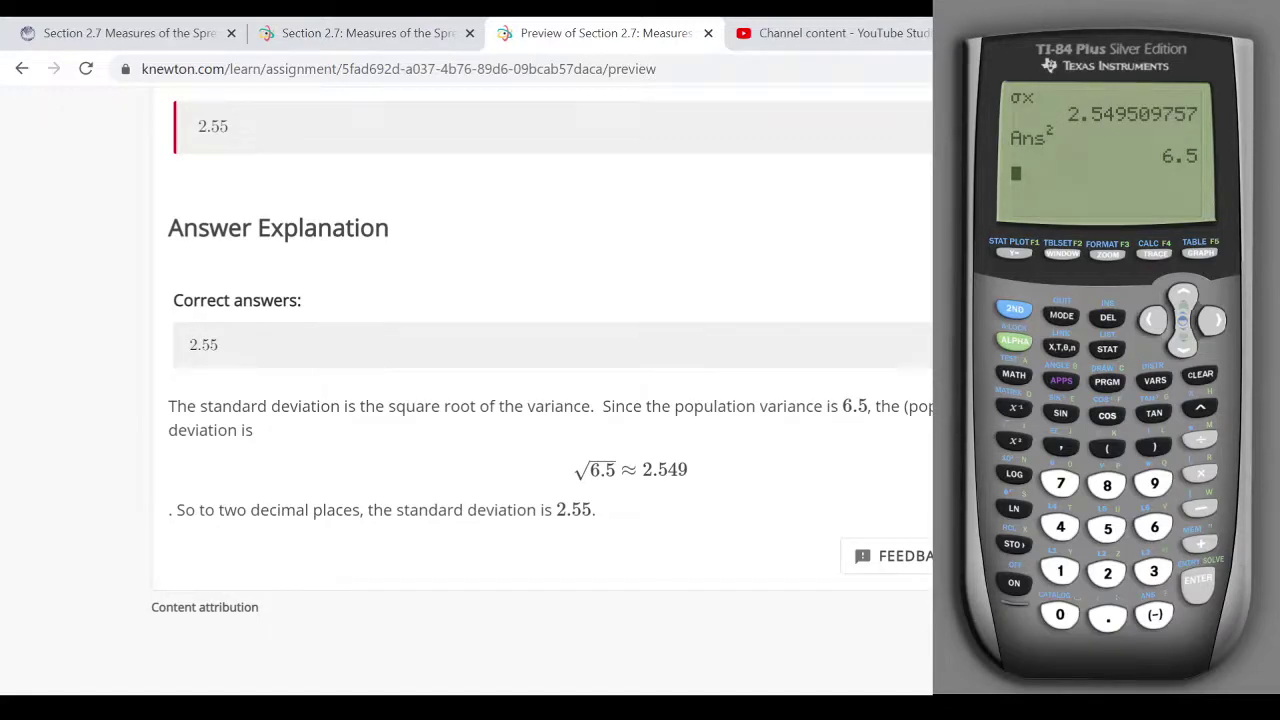
click(1020, 566)
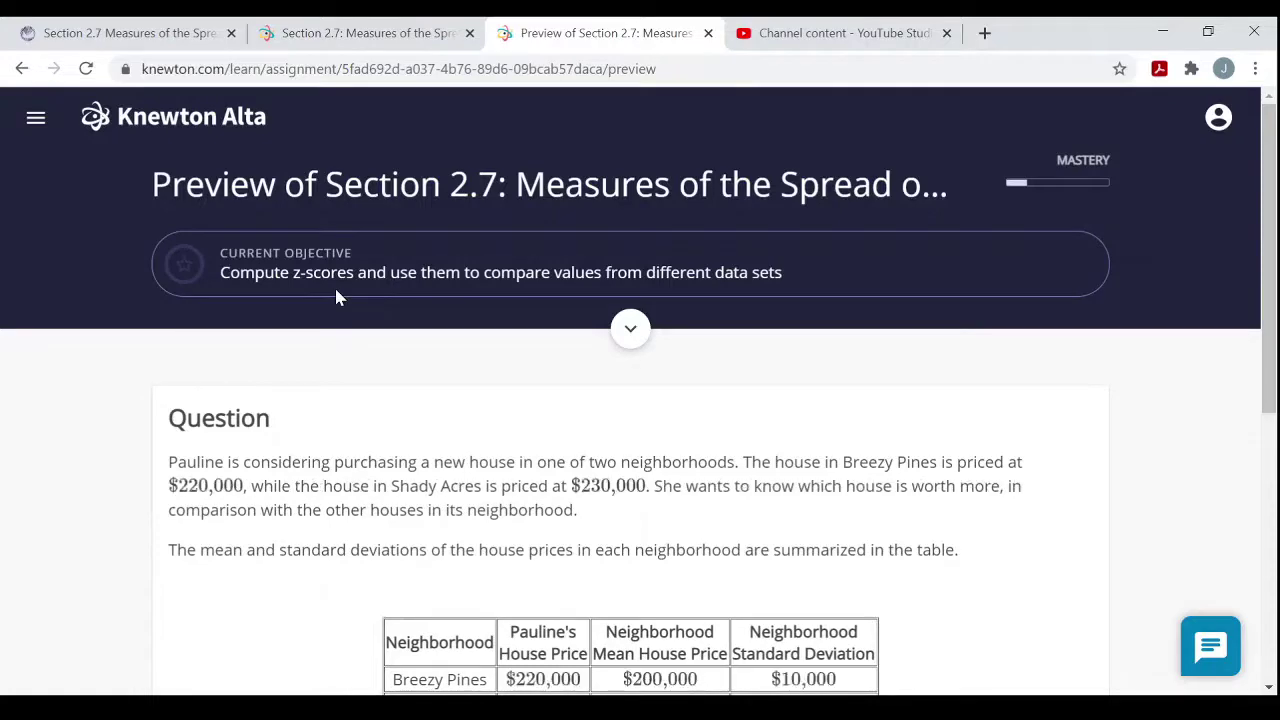
Step: Request more instruction on z-scores from the house-price comparison question
scroll(1006, 523, down, 5)
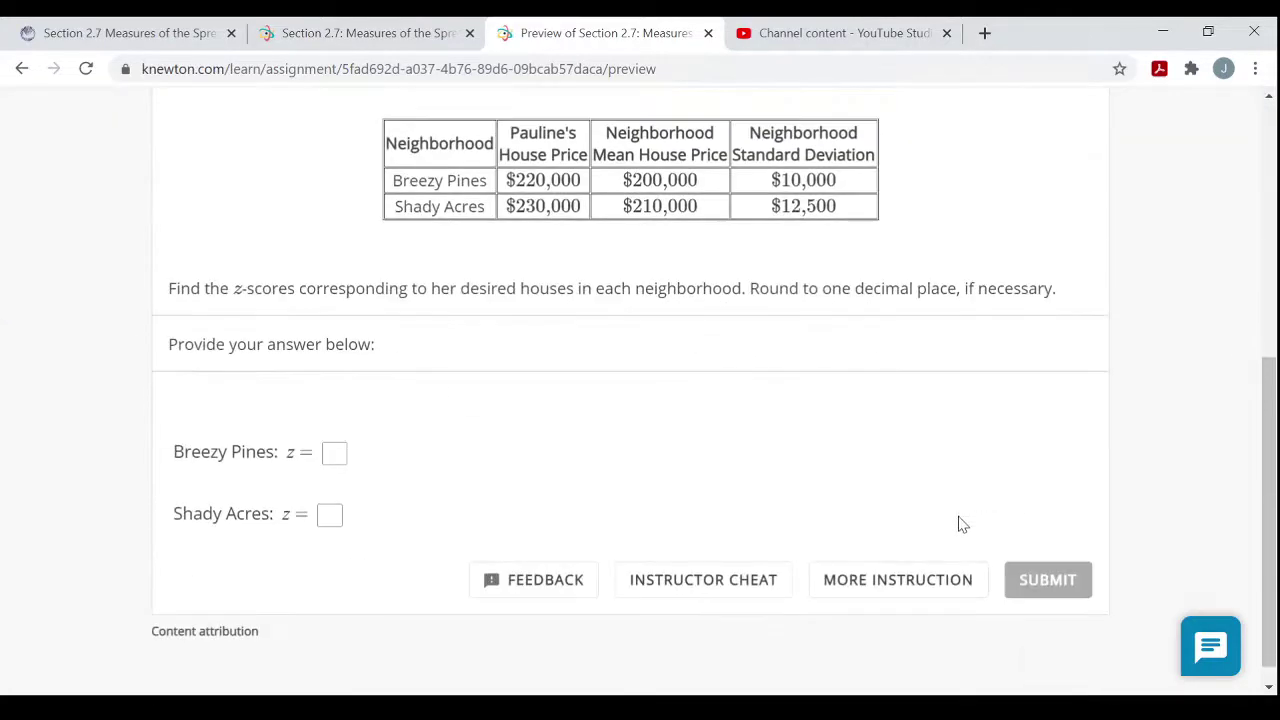
click(946, 586)
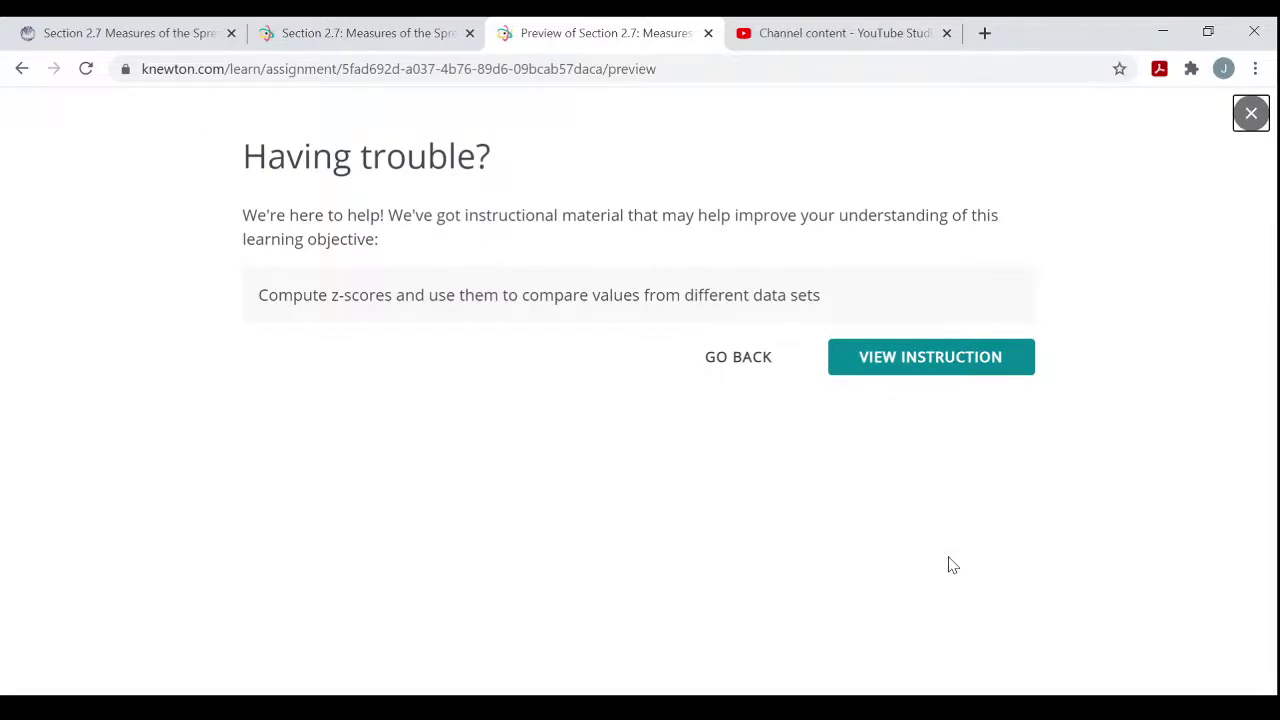
Step: Open the Using Z-Scores to Compare Data Sets lesson and read down to z = (x − μ)/σ
click(920, 369)
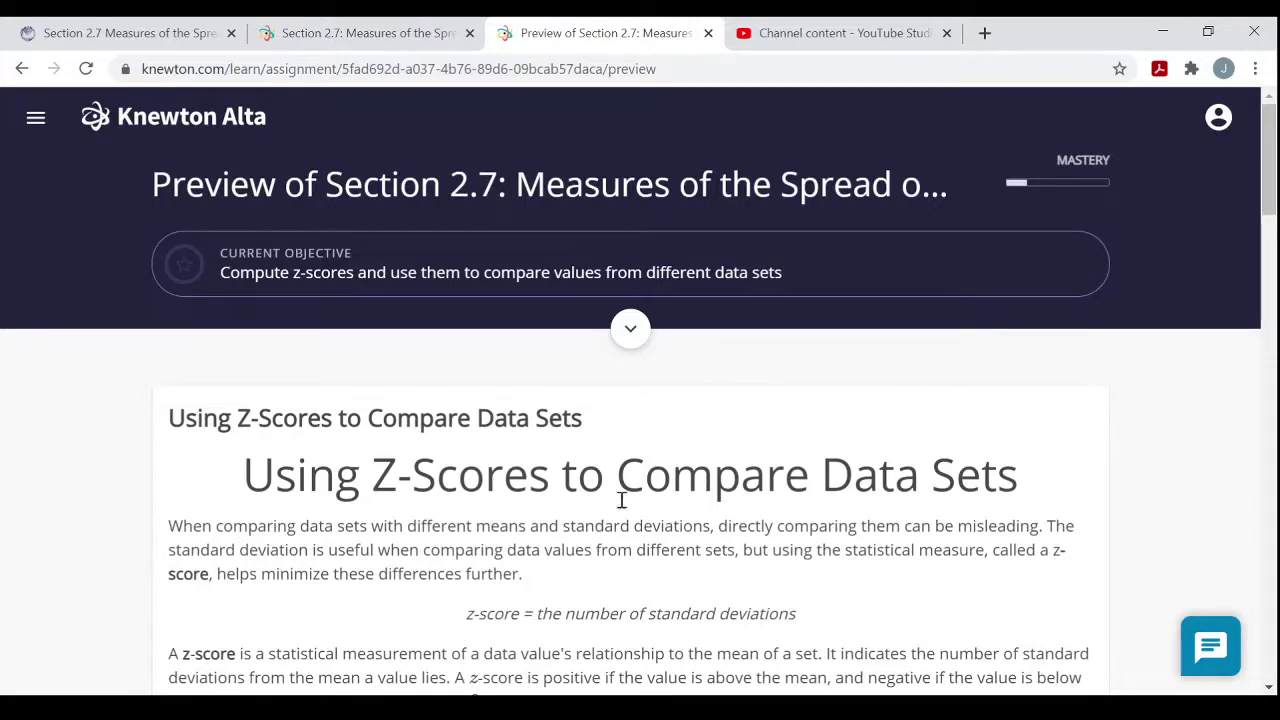
scroll(605, 512, down, 2)
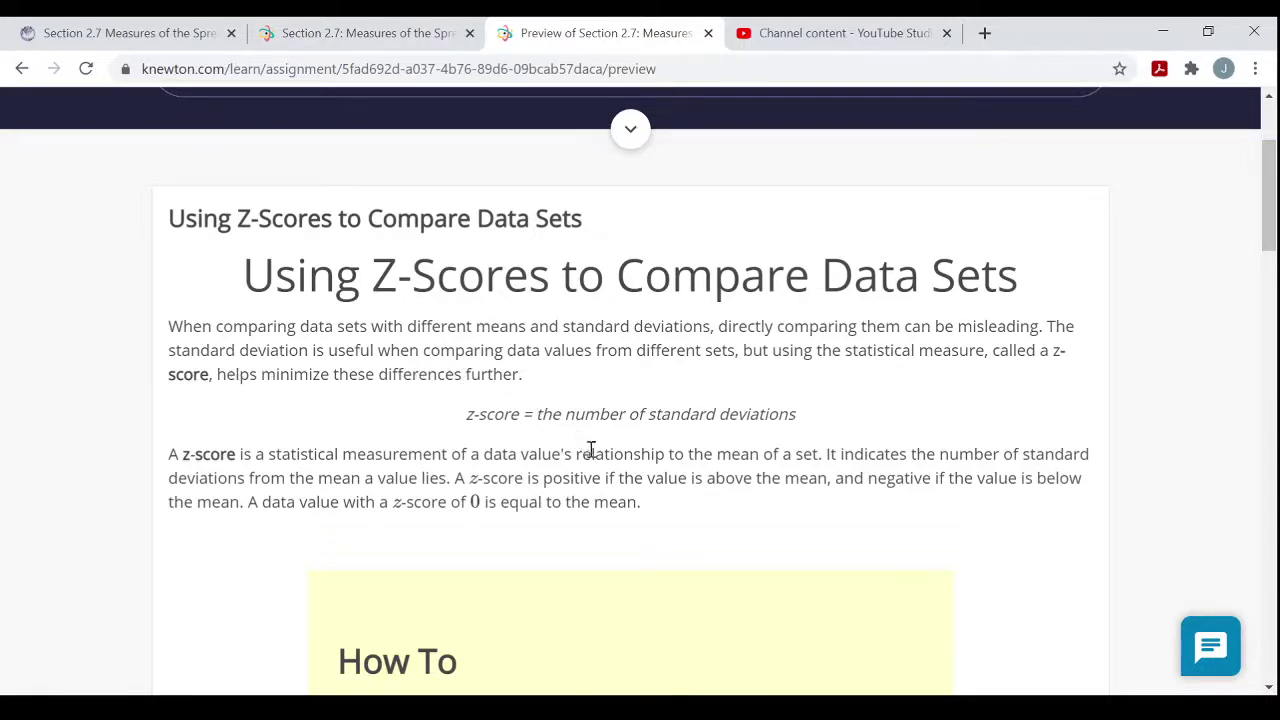
scroll(591, 450, down, 1)
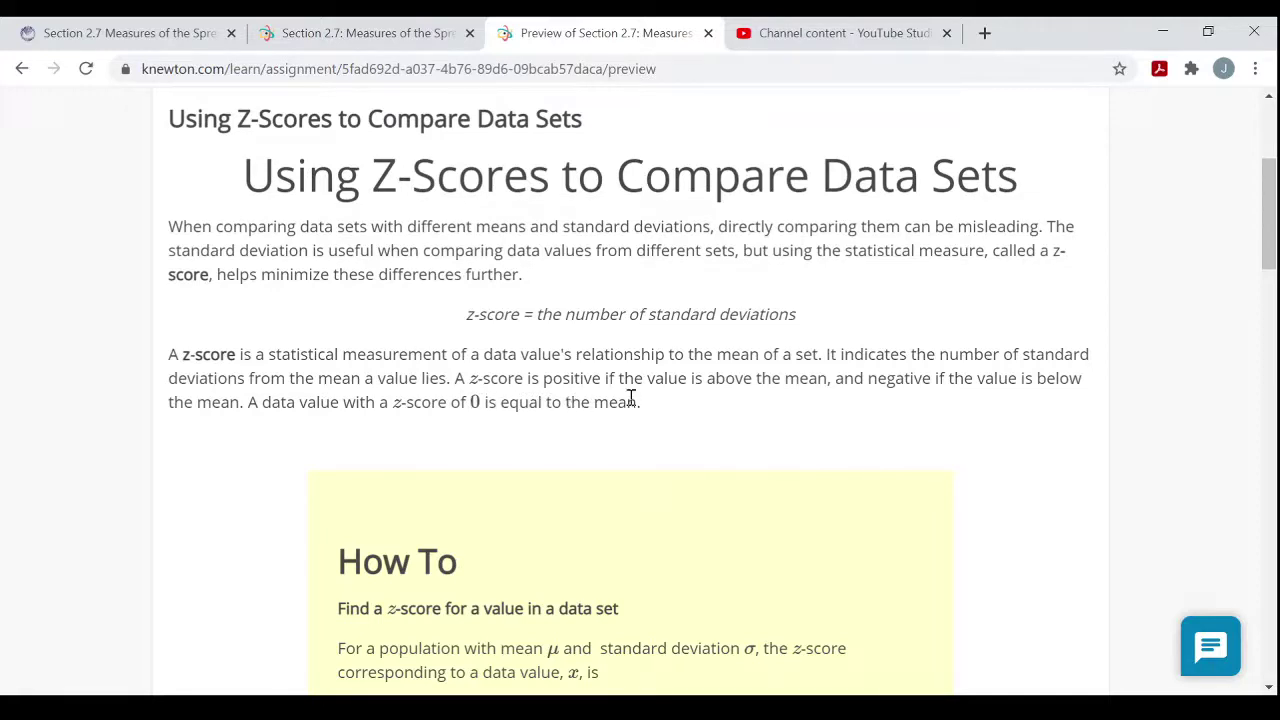
scroll(593, 460, down, 2)
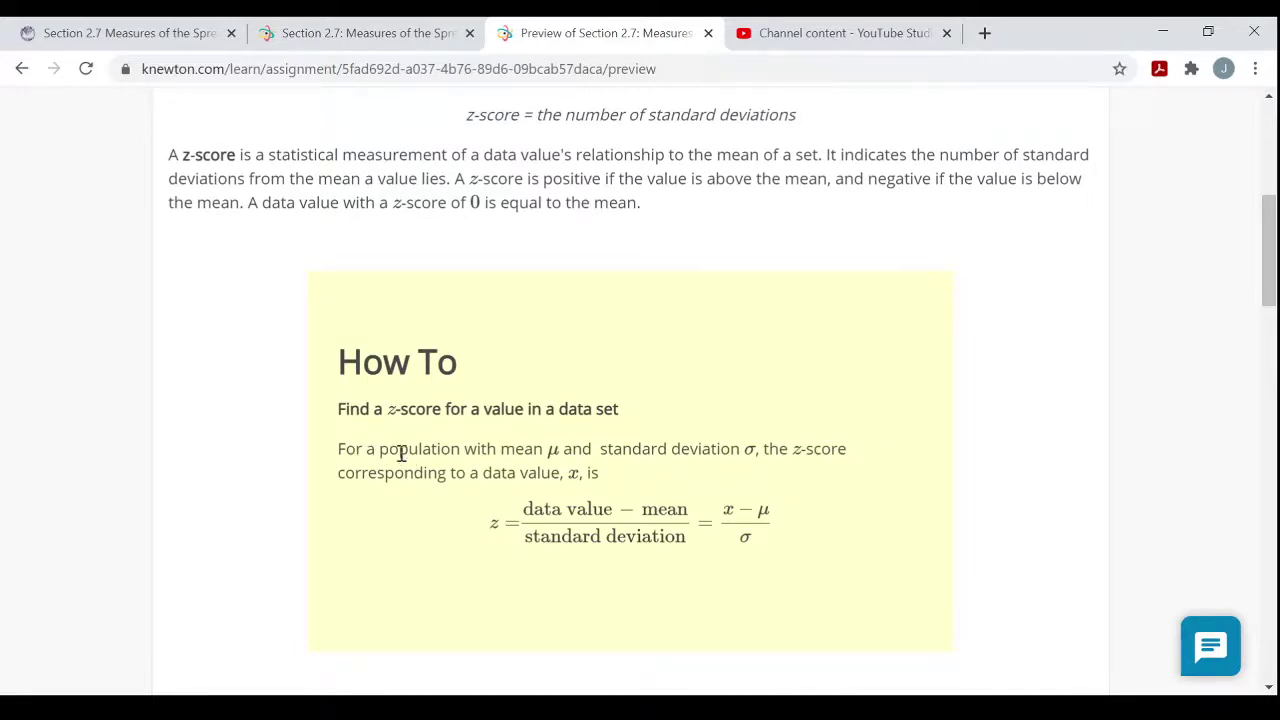
scroll(401, 453, down, 1)
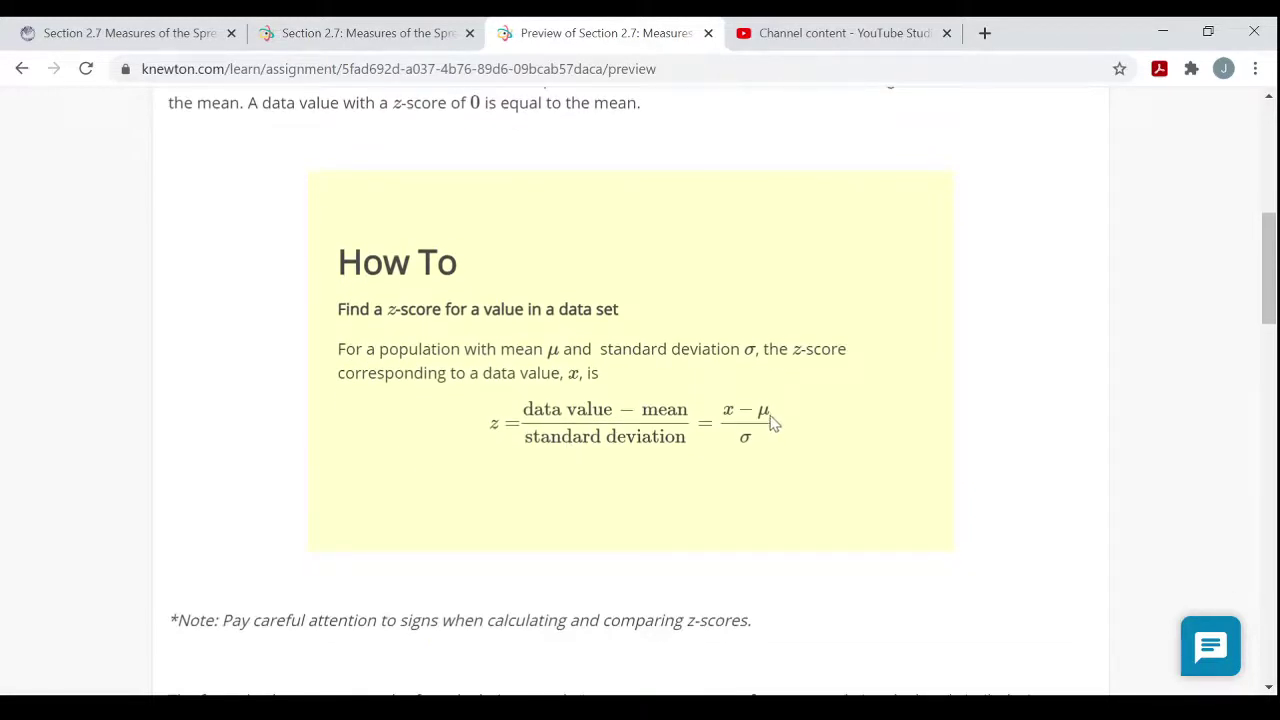